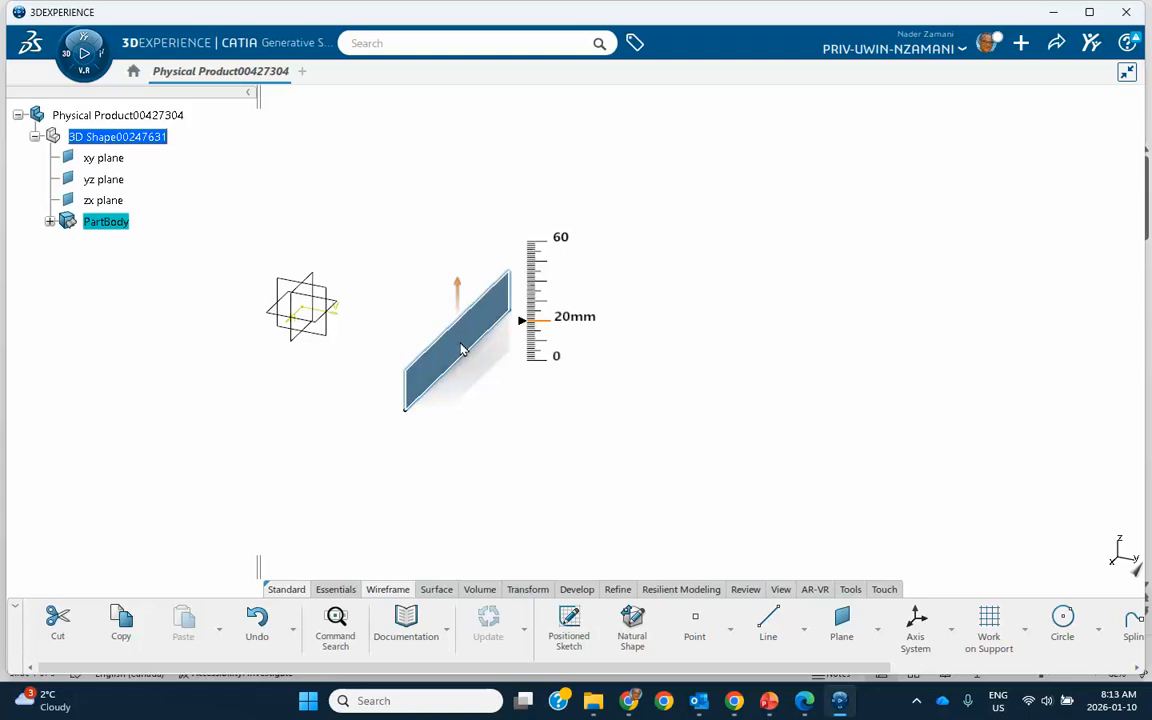
Edit the extruded surface and set its first limit length to 100 mm
{"action": "left_click", "coordinate": [472, 366]}
{"action": "left_click", "coordinate": [478, 345]}
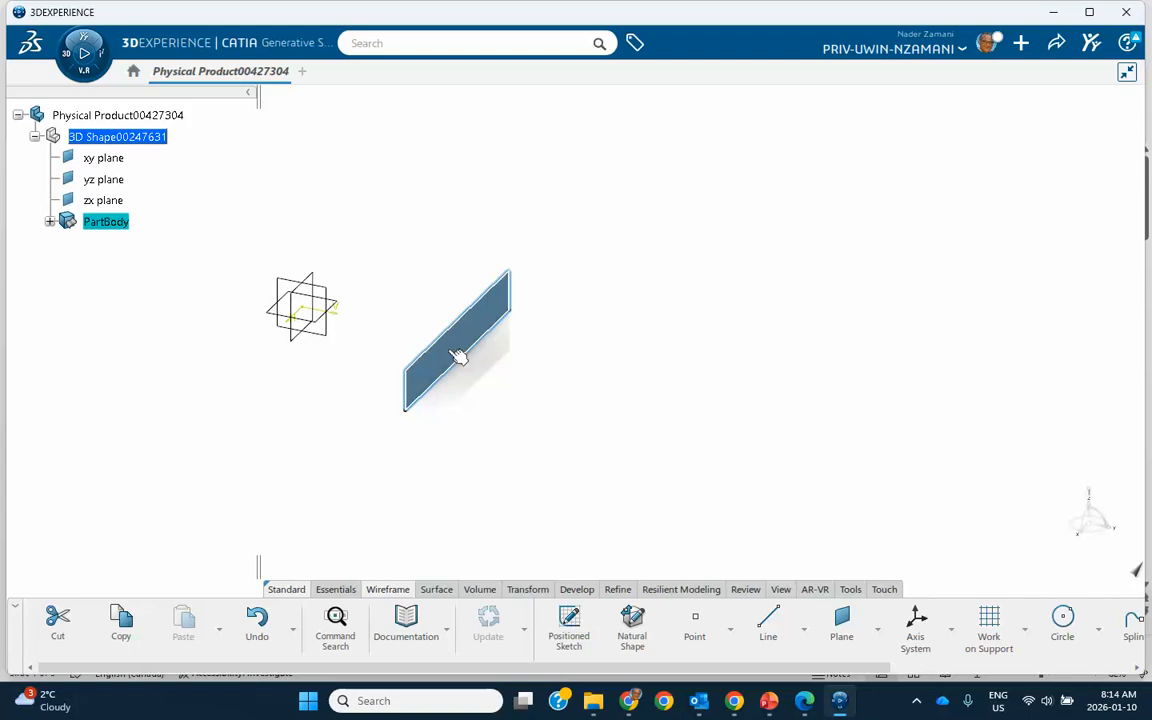
{"action": "double_click", "coordinate": [457, 357]}
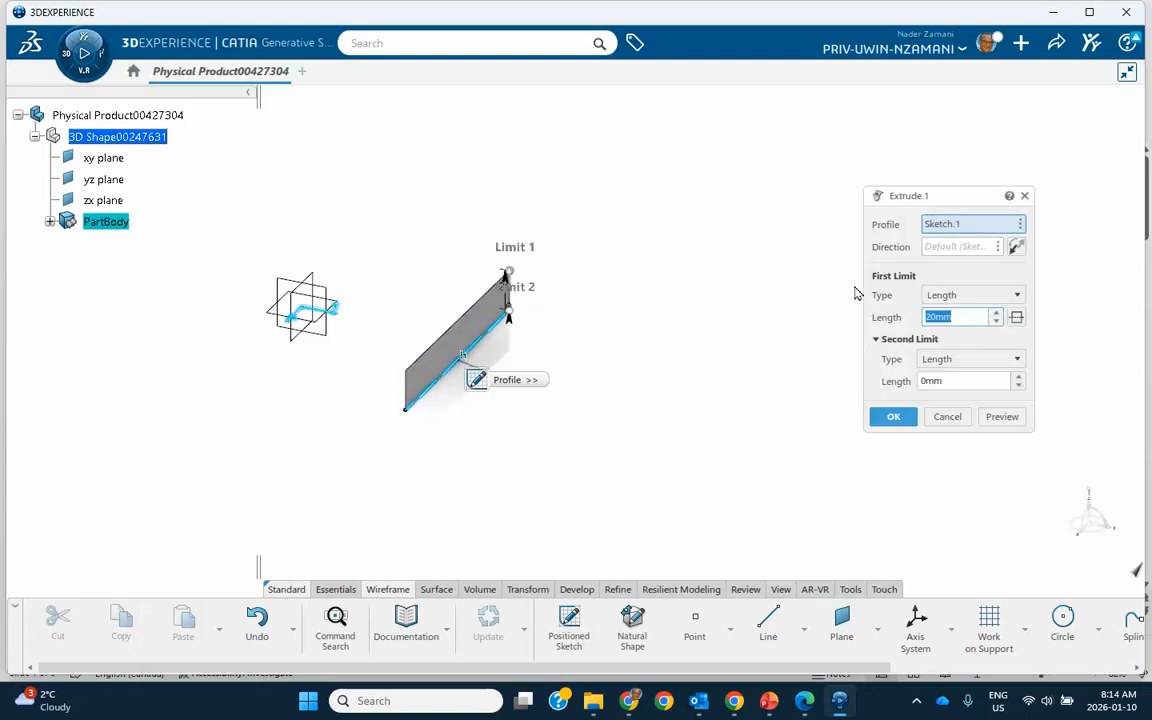
{"action": "left_click_drag", "start_coordinate": [998, 316], "coordinate": [998, 316]}
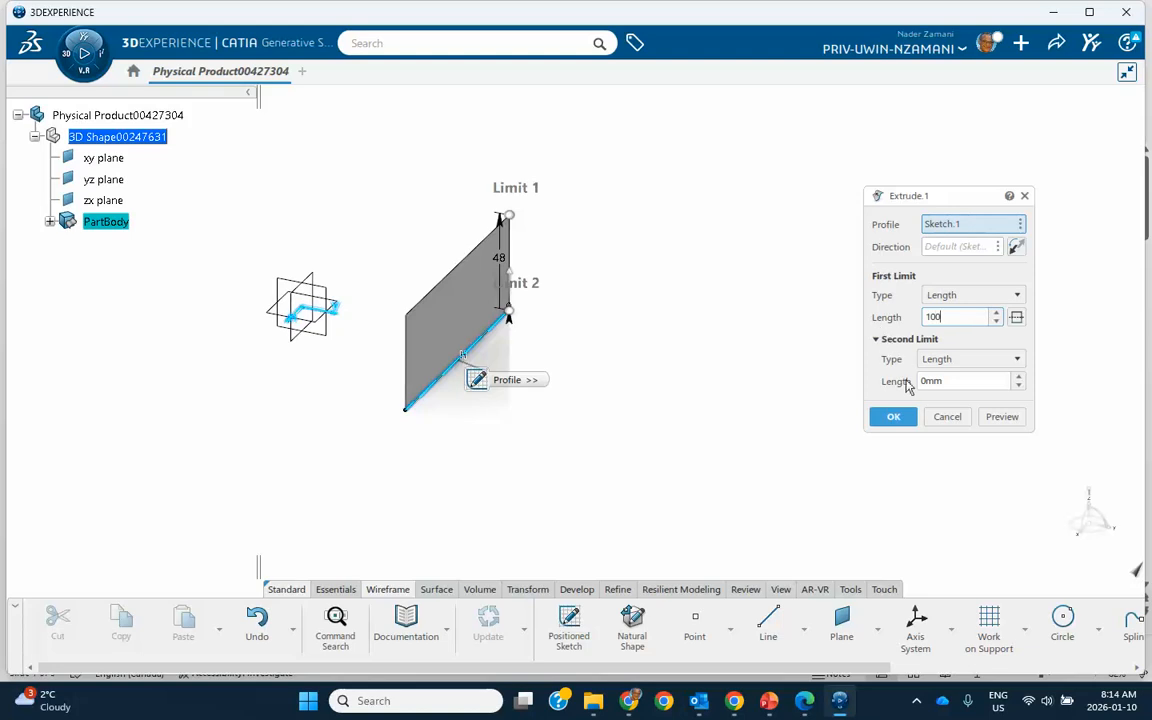
{"action": "left_click", "coordinate": [893, 416]}
{"action": "mouse_move", "coordinate": [779, 404]}
{"action": "middle_mouse_down"}
{"action": "mouse_move", "coordinate": [766, 368]}
{"action": "mouse_move", "coordinate": [712, 391]}
{"action": "mouse_move", "coordinate": [675, 357]}
{"action": "mouse_move", "coordinate": [694, 450]}
{"action": "middle_mouse_up"}
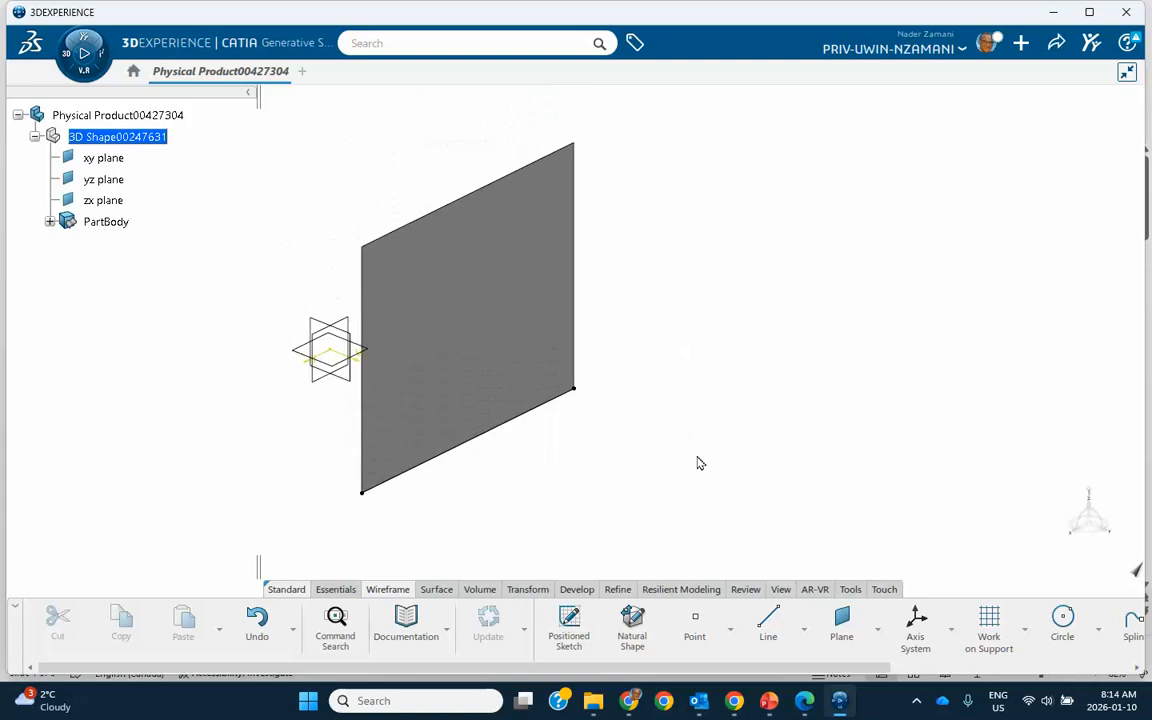
Sketch an inclined line on the extruded surface, starting at about H 44 mm, V 38 mm, and exit the sketch
{"action": "left_click", "coordinate": [478, 362]}
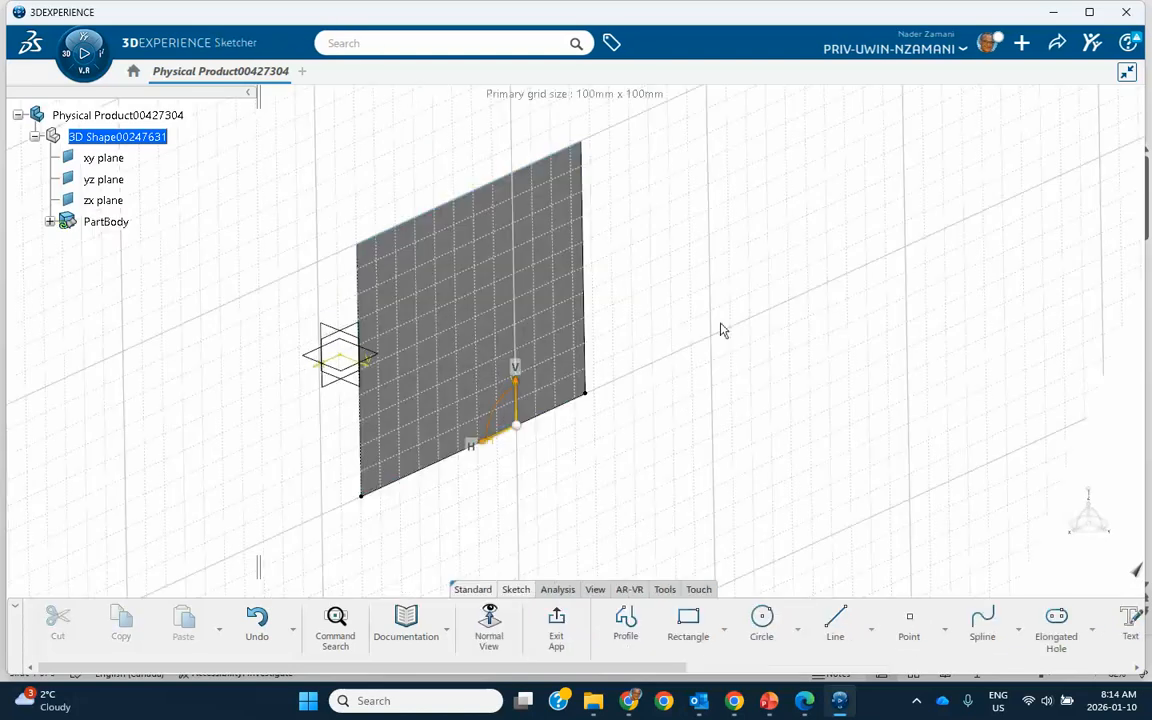
{"action": "left_click", "coordinate": [833, 620]}
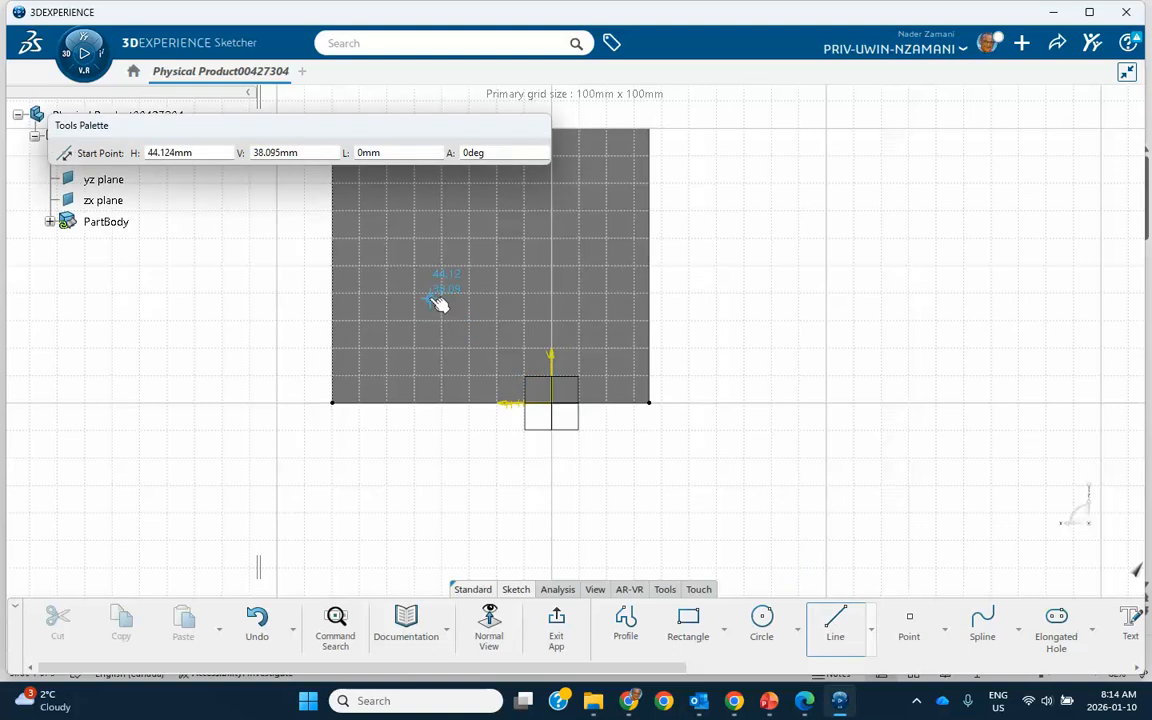
{"action": "left_click", "coordinate": [433, 298]}
{"action": "left_click", "coordinate": [526, 247]}
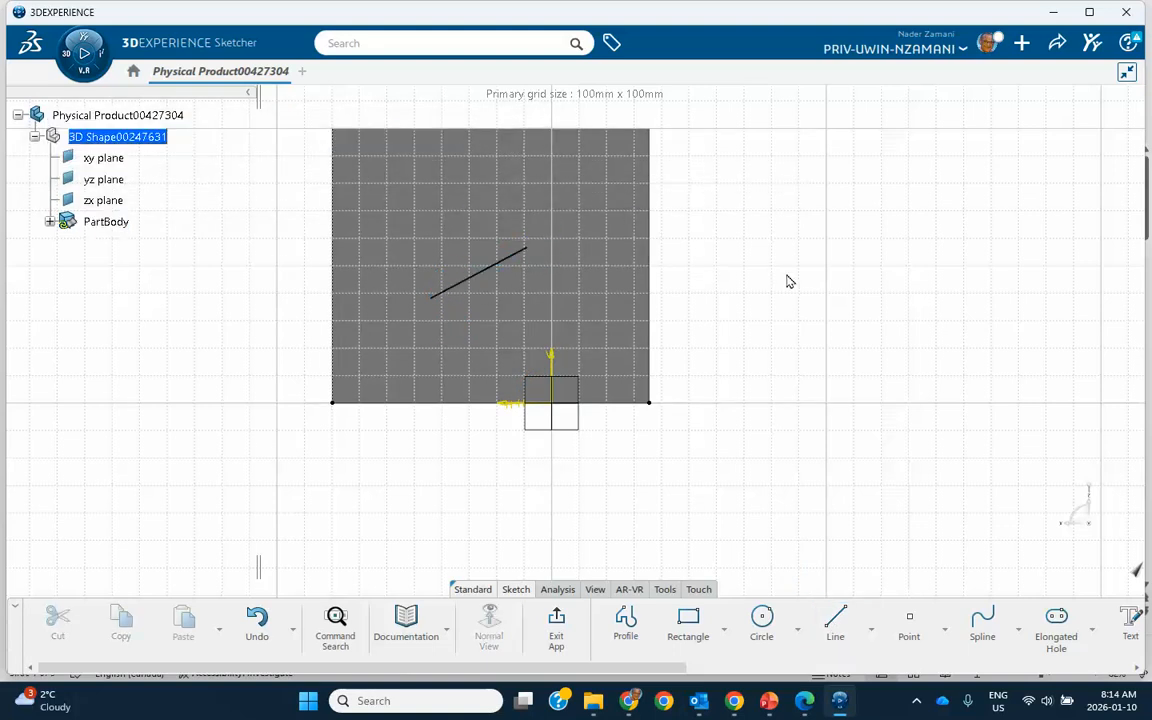
{"action": "left_click", "coordinate": [556, 622]}
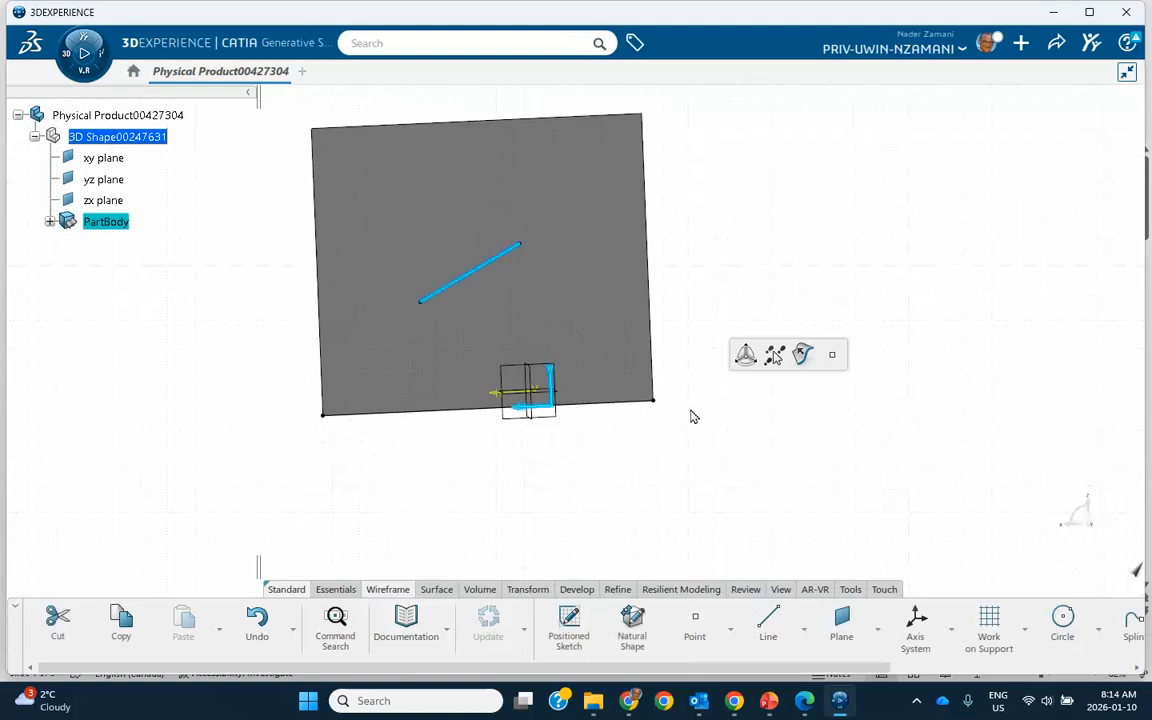
{"action": "left_click", "coordinate": [707, 479]}
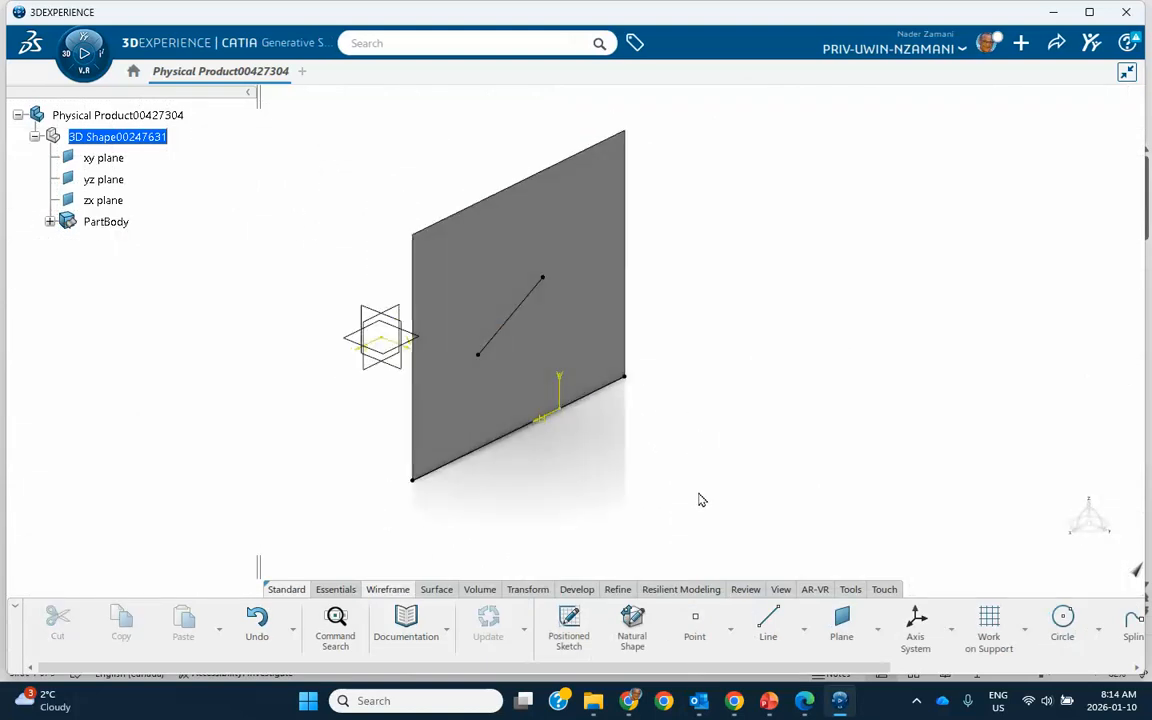
Create a 7 mm rolling offset around the sketched line, using the extruded surface as support
{"action": "scroll", "coordinate": [620, 635], "scroll_direction": "down", "scroll_amount": 5}
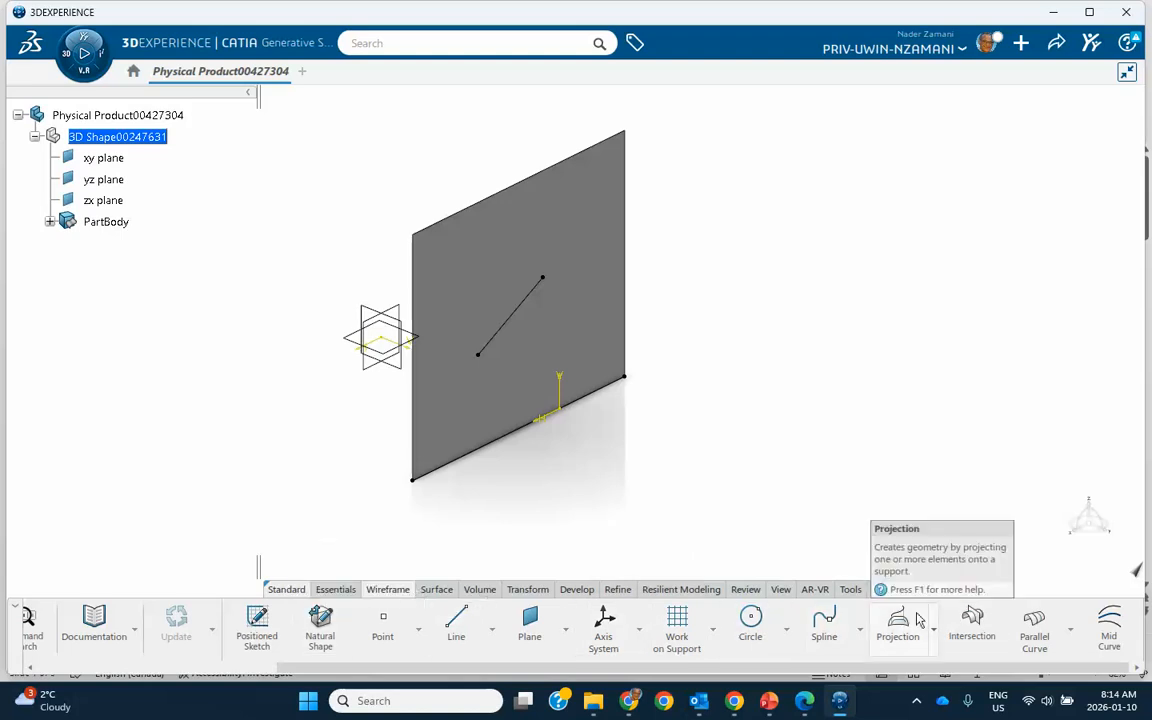
{"action": "left_click", "coordinate": [1070, 635]}
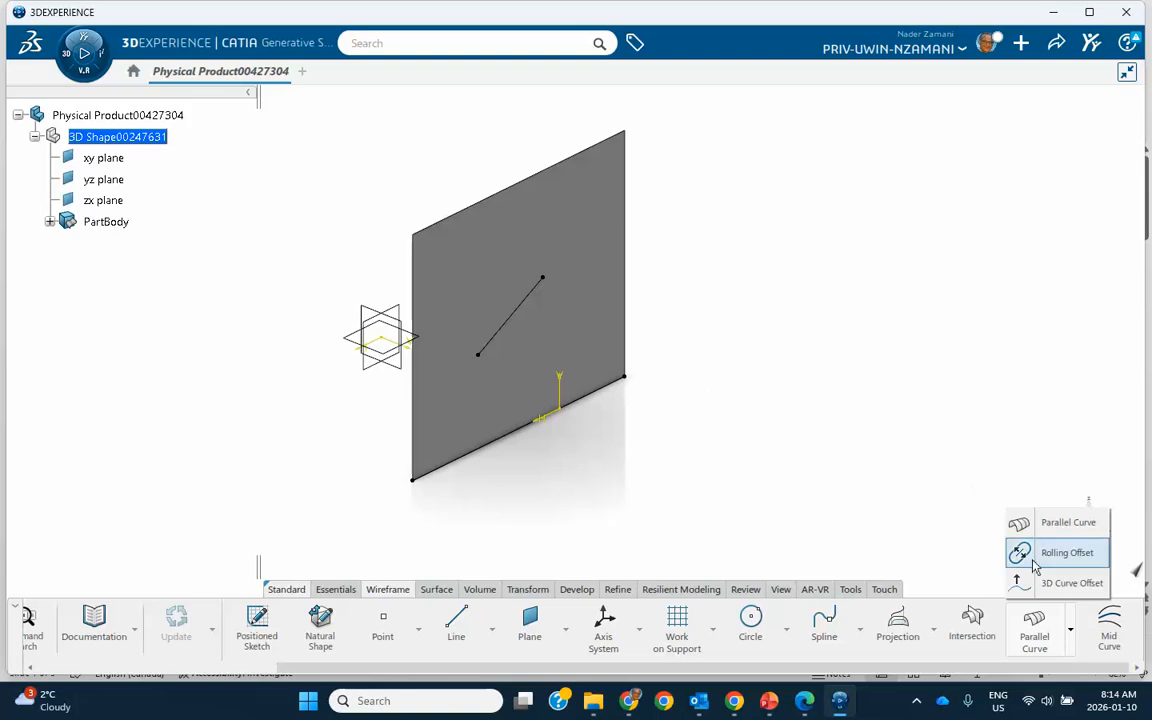
{"action": "left_click", "coordinate": [1019, 553]}
{"action": "middle_click_drag", "start_coordinate": [771, 430], "coordinate": [760, 389], "text": "ctrl"}
{"action": "left_click_drag", "start_coordinate": [1009, 546], "coordinate": [878, 275]}
{"action": "middle_click_drag", "start_coordinate": [740, 458], "coordinate": [559, 363]}
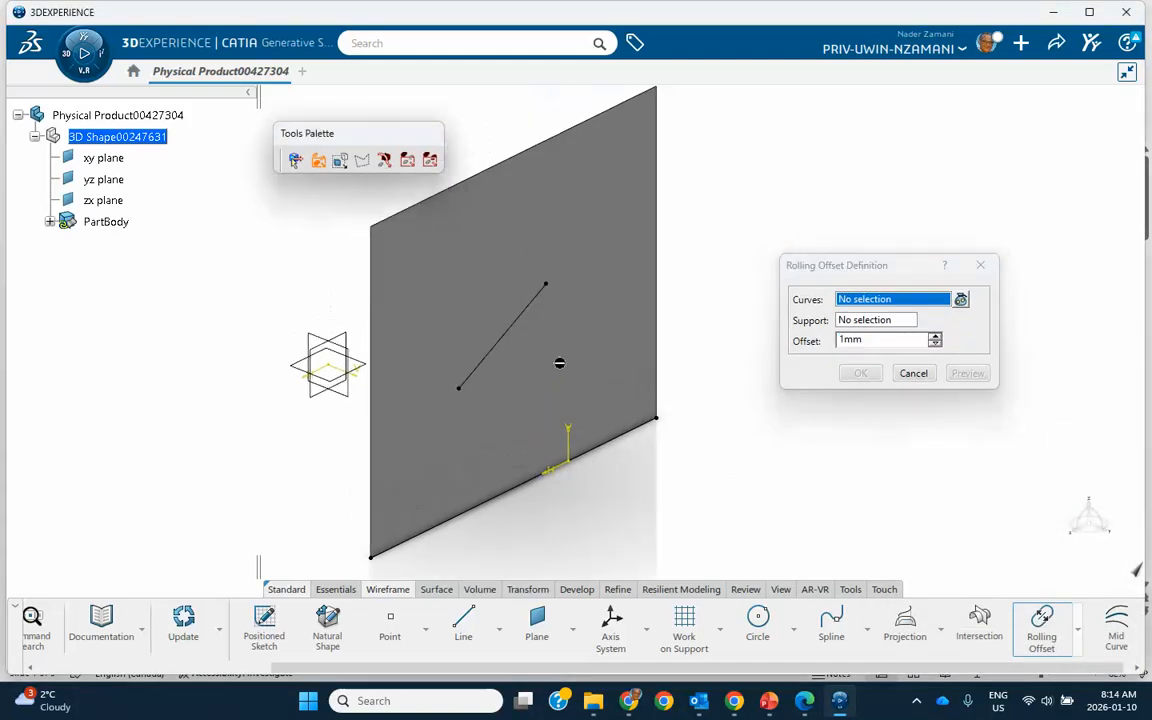
{"action": "left_click", "coordinate": [504, 333]}
{"action": "left_click", "coordinate": [595, 392]}
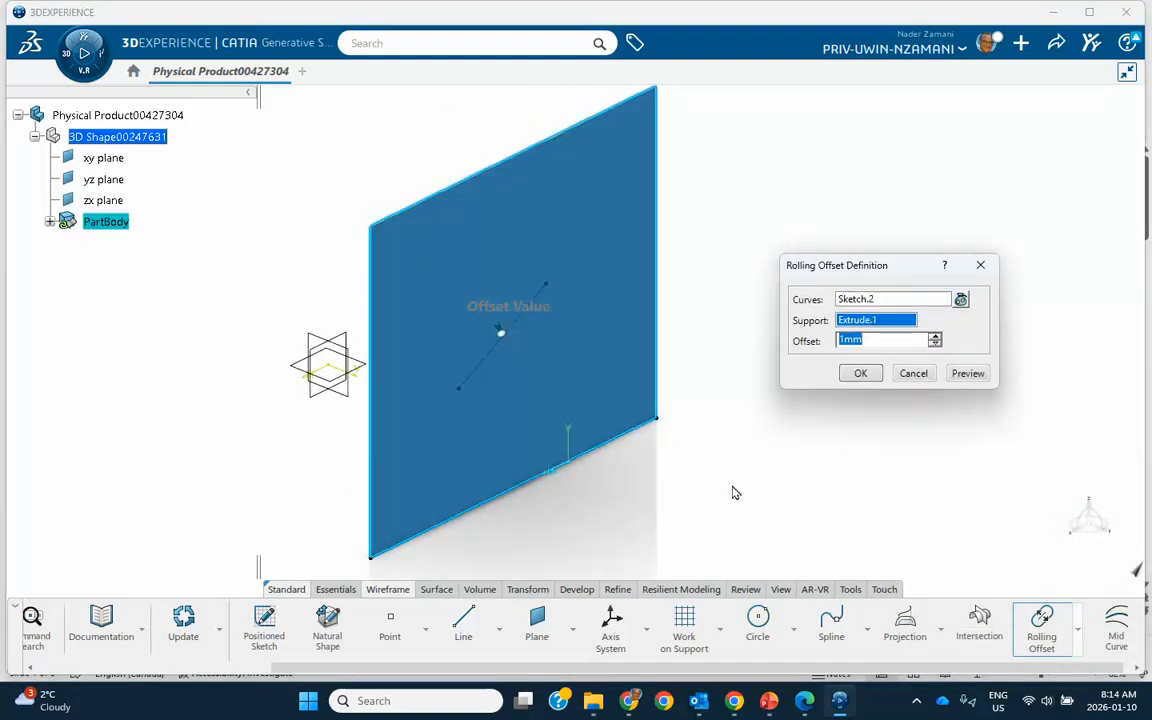
{"action": "left_click", "coordinate": [933, 336]}
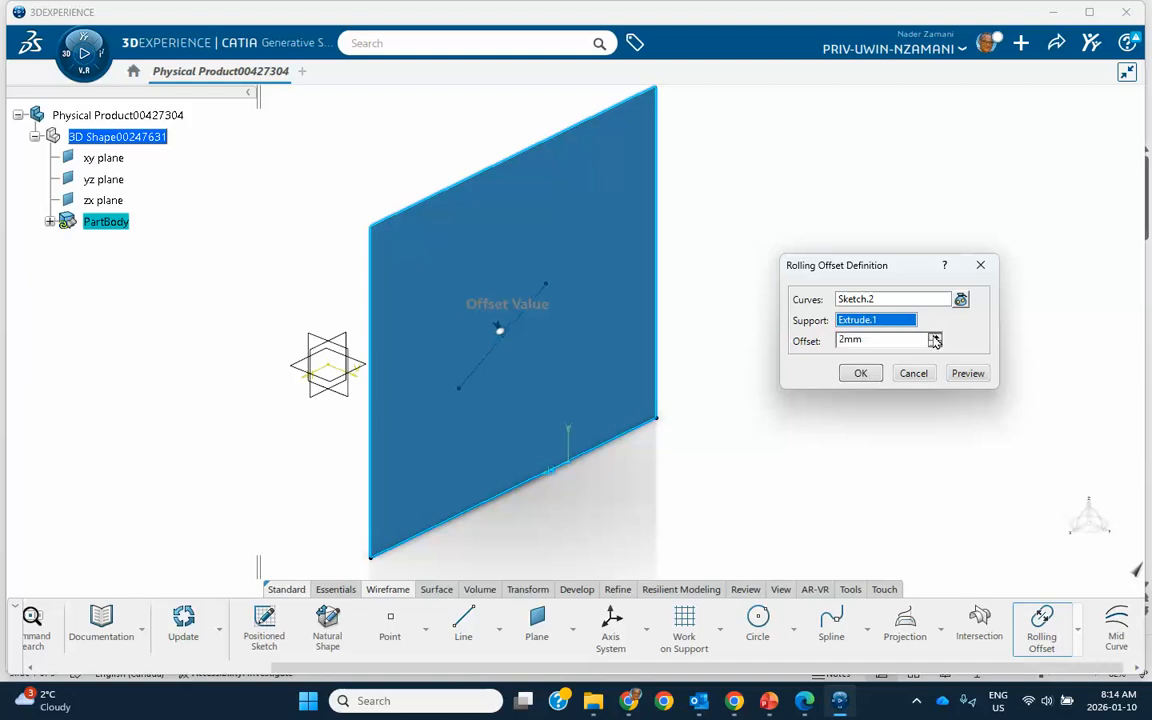
{"action": "left_click", "coordinate": [860, 375]}
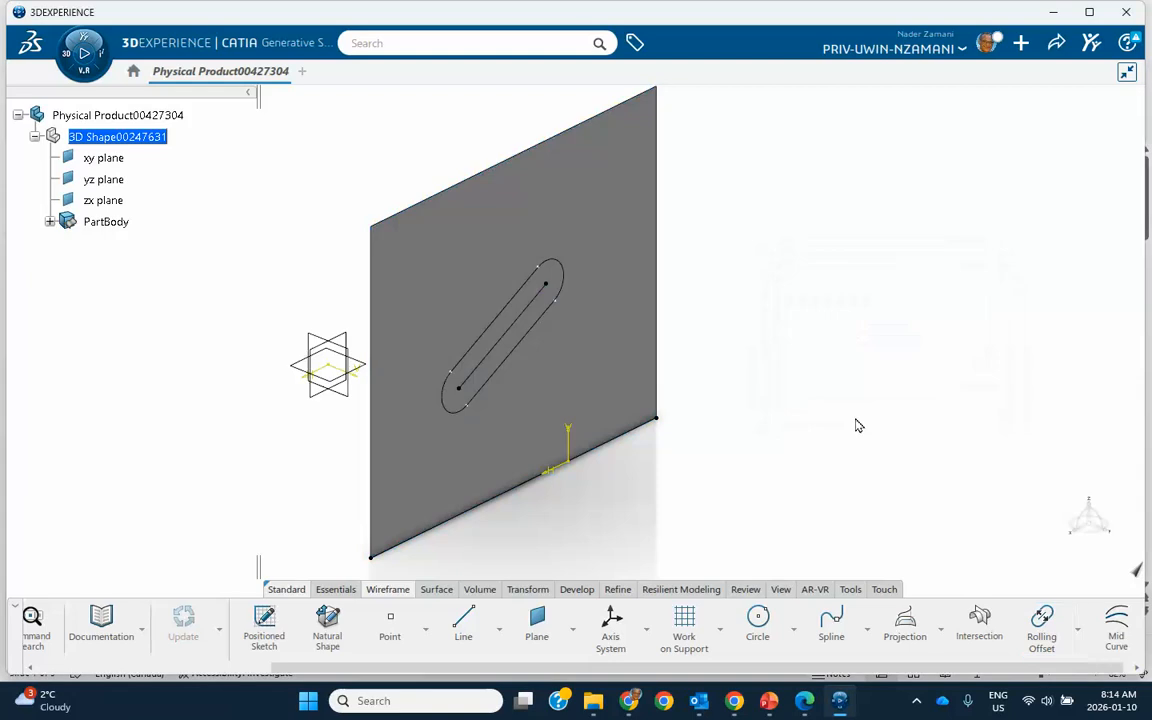
Sketch a four-point S-shaped spline on the extruded surface, below the offset line, and exit the sketch
{"action": "middle_click_drag", "start_coordinate": [826, 460], "coordinate": [785, 426]}
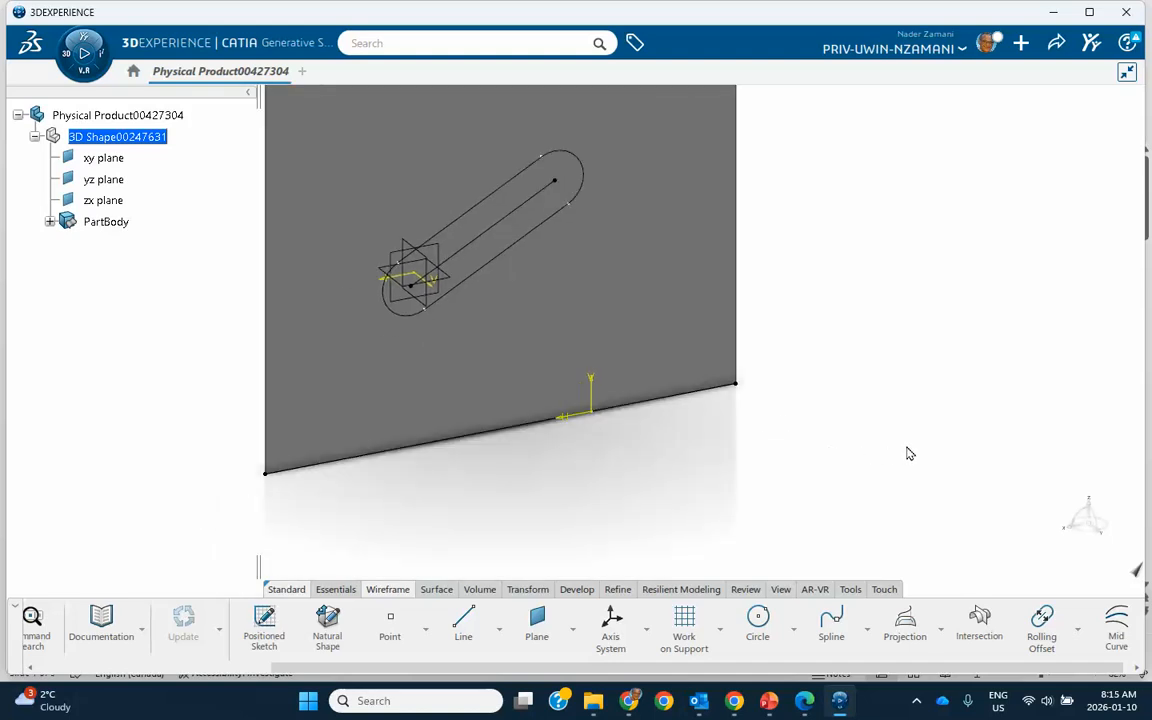
{"action": "left_click", "coordinate": [602, 321]}
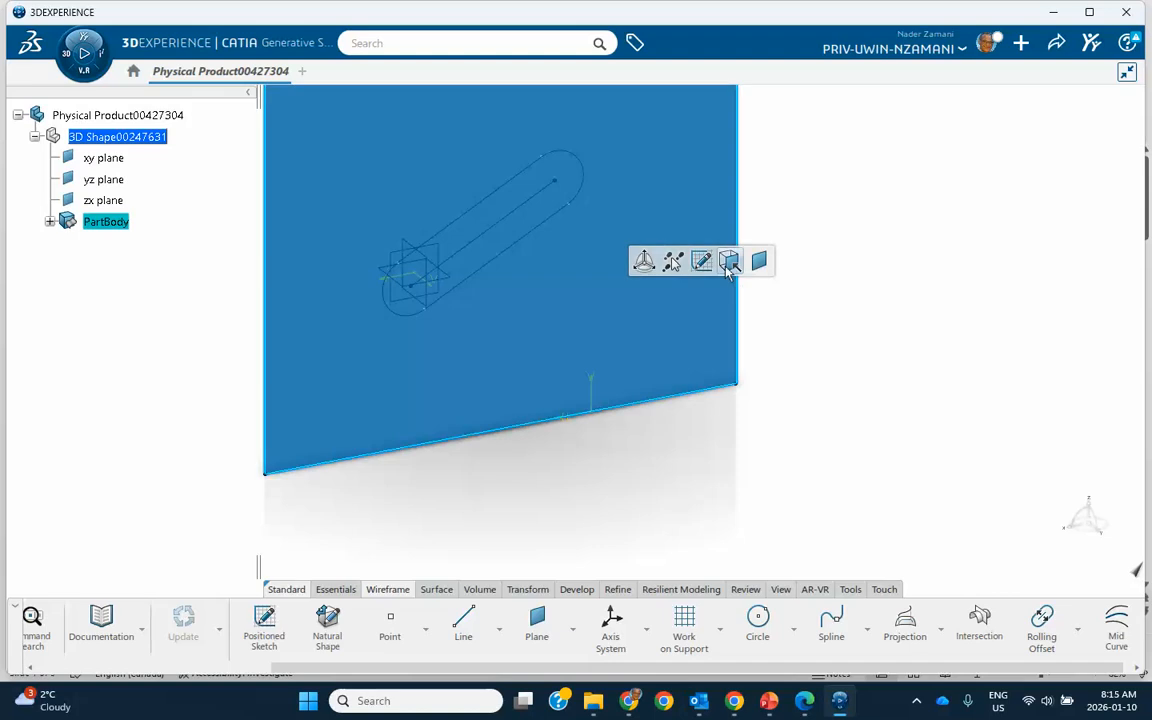
{"action": "left_click", "coordinate": [730, 260]}
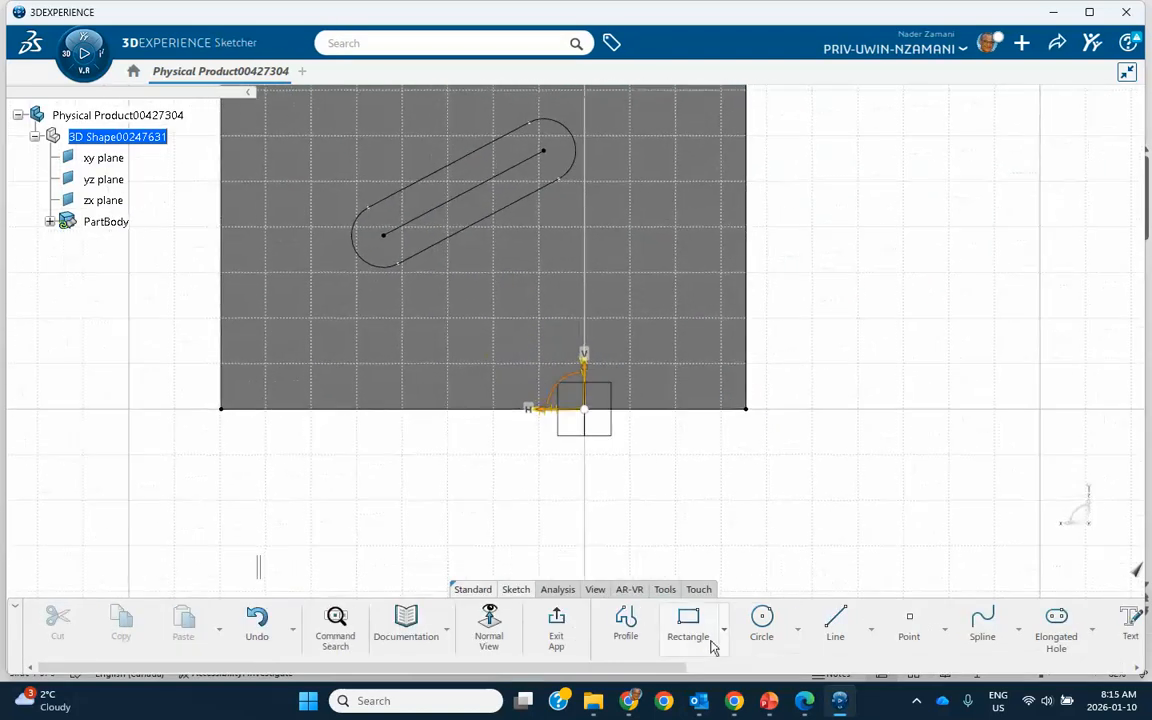
{"action": "left_click", "coordinate": [982, 622]}
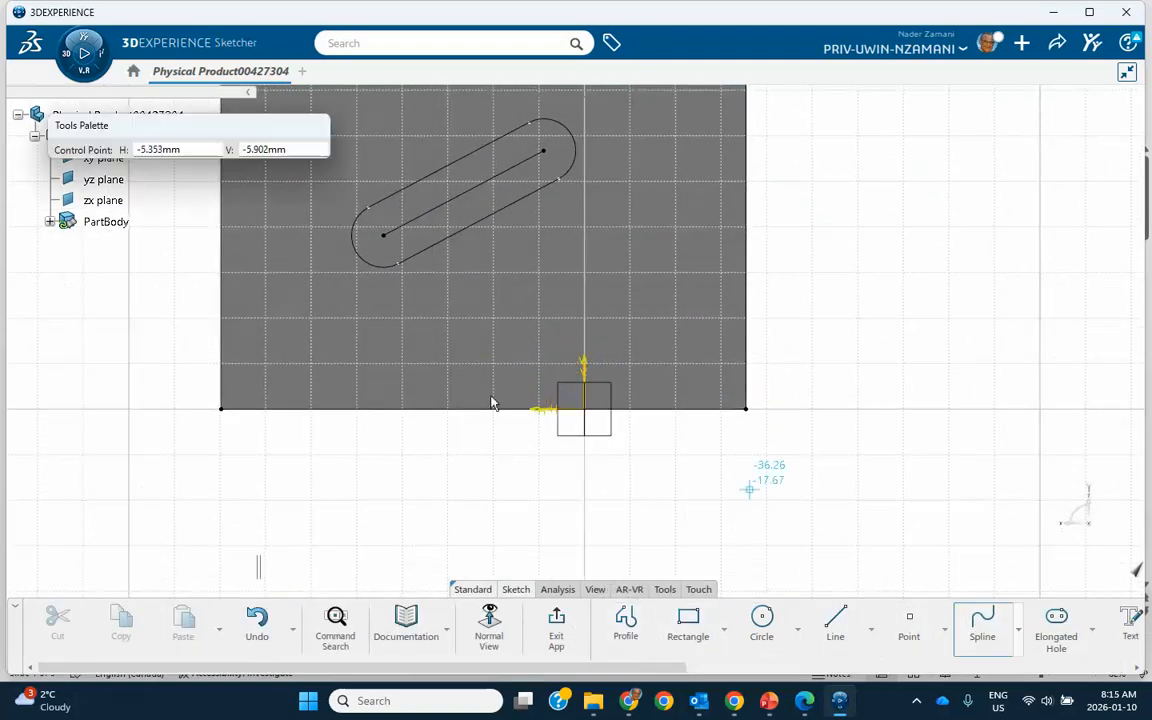
{"action": "left_click", "coordinate": [453, 349]}
{"action": "left_click", "coordinate": [490, 299]}
{"action": "left_click", "coordinate": [596, 297]}
{"action": "double_click", "coordinate": [641, 265]}
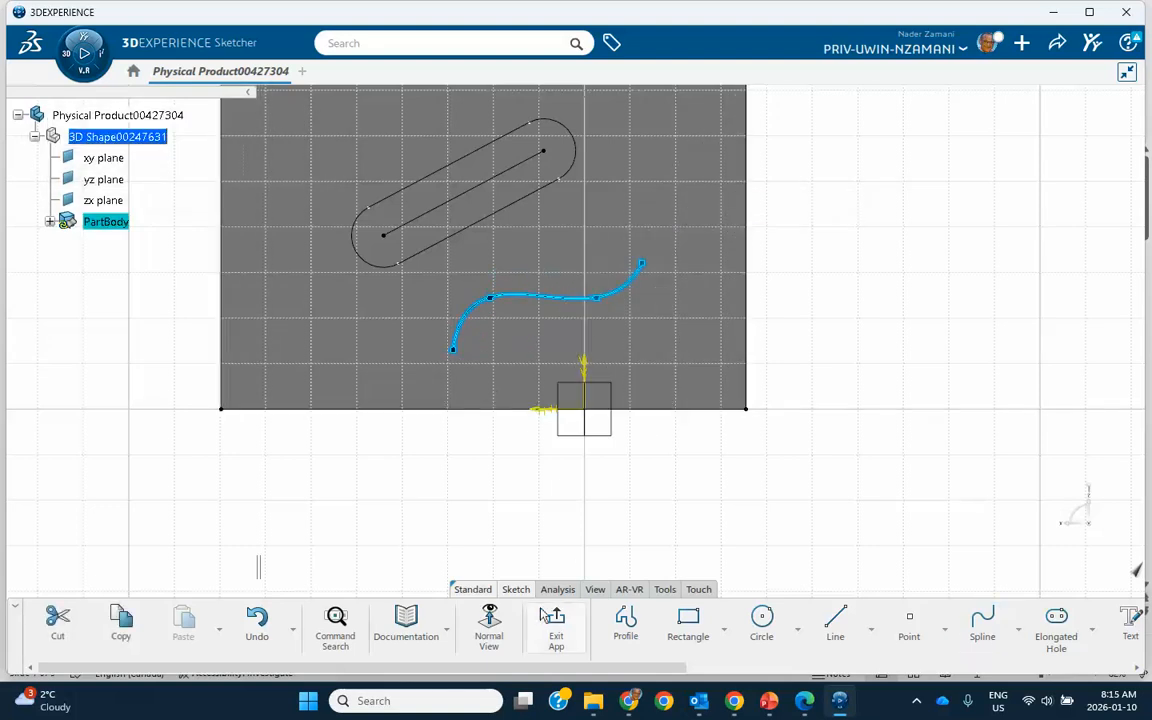
{"action": "left_click", "coordinate": [556, 628]}
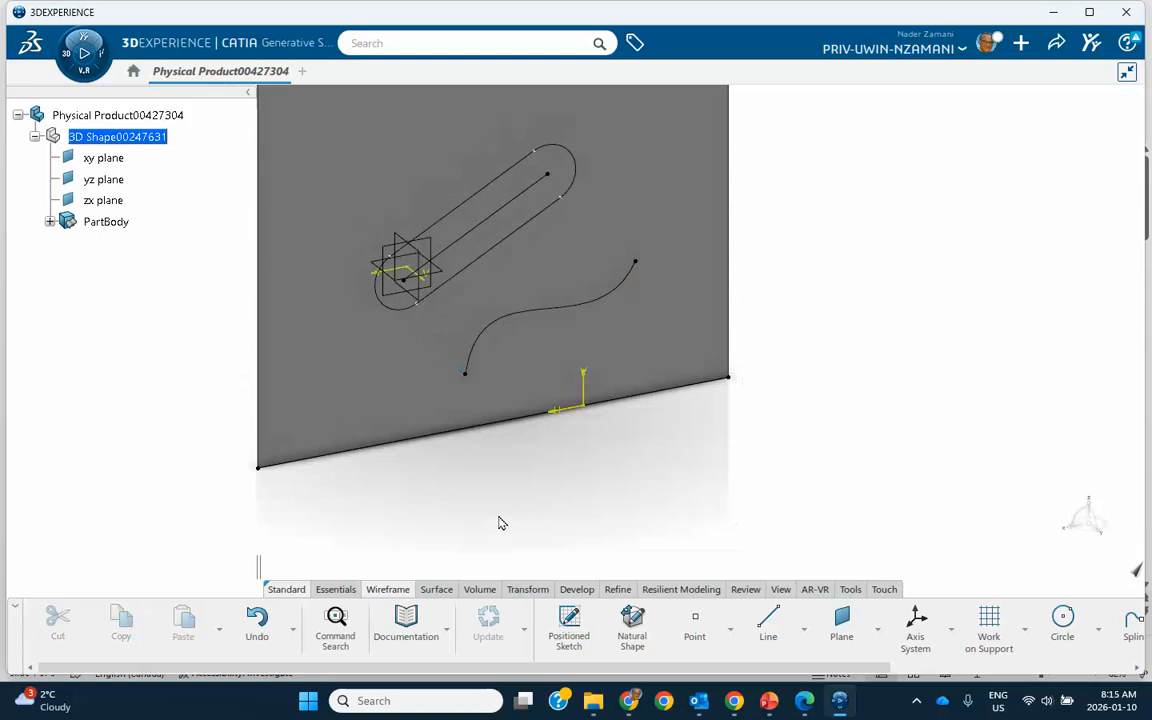
Create a 7 mm rolling offset around the spline, using the extruded surface as support
{"action": "middle_click_drag", "start_coordinate": [1071, 513], "coordinate": [963, 479]}
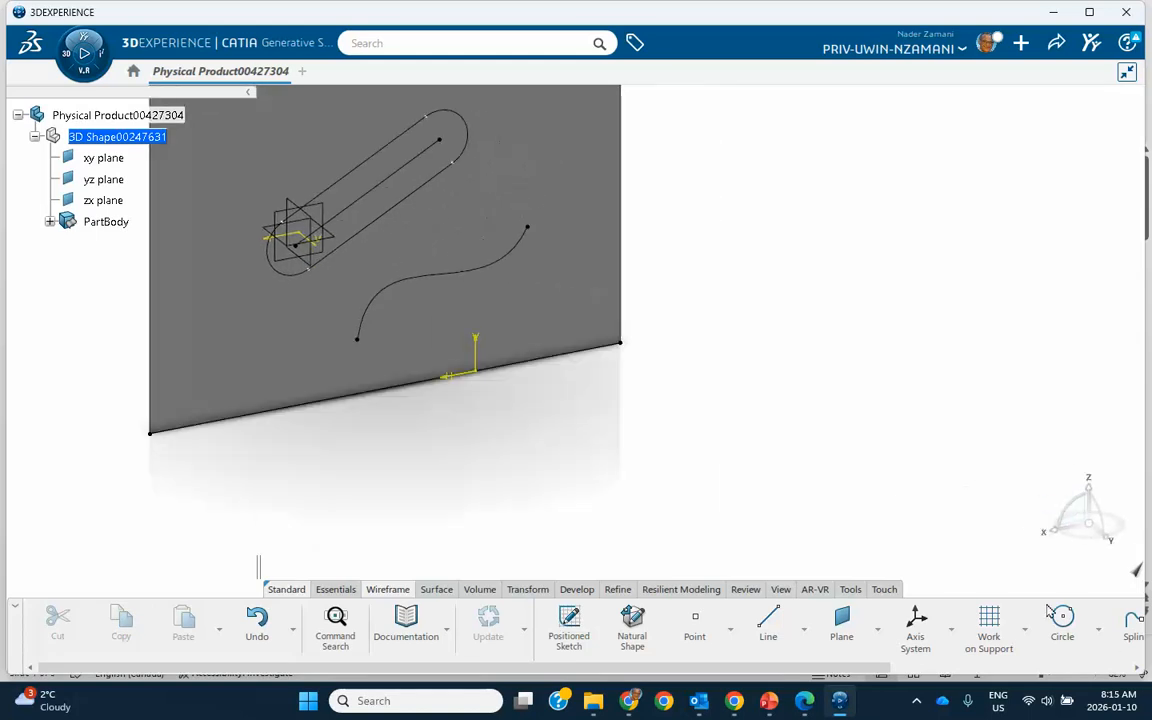
{"action": "scroll", "coordinate": [998, 652], "scroll_direction": "down", "scroll_amount": 3}
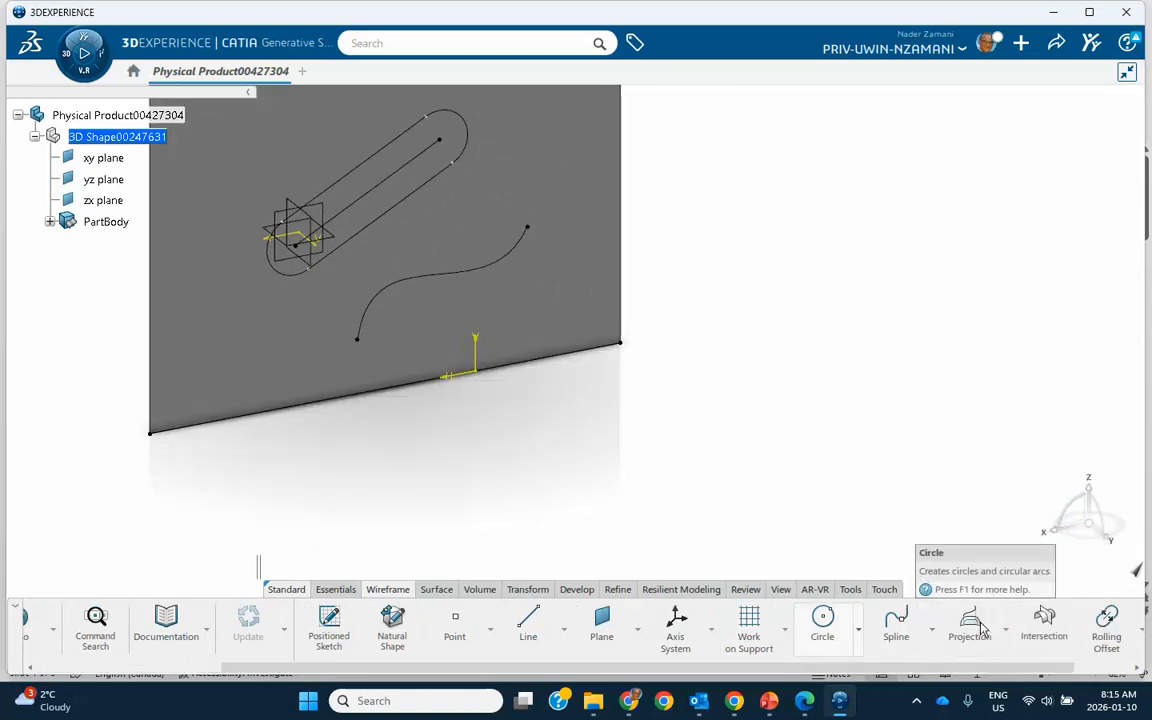
{"action": "left_click", "coordinate": [1036, 624]}
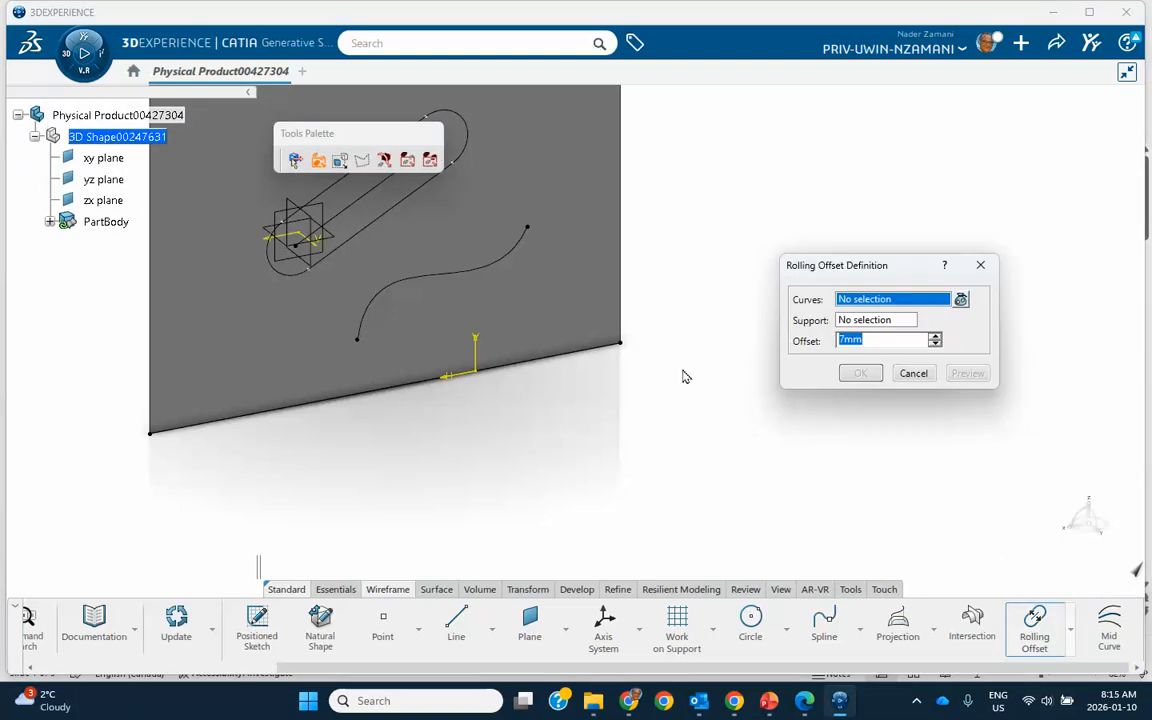
{"action": "left_click", "coordinate": [424, 269]}
{"action": "left_click", "coordinate": [566, 290]}
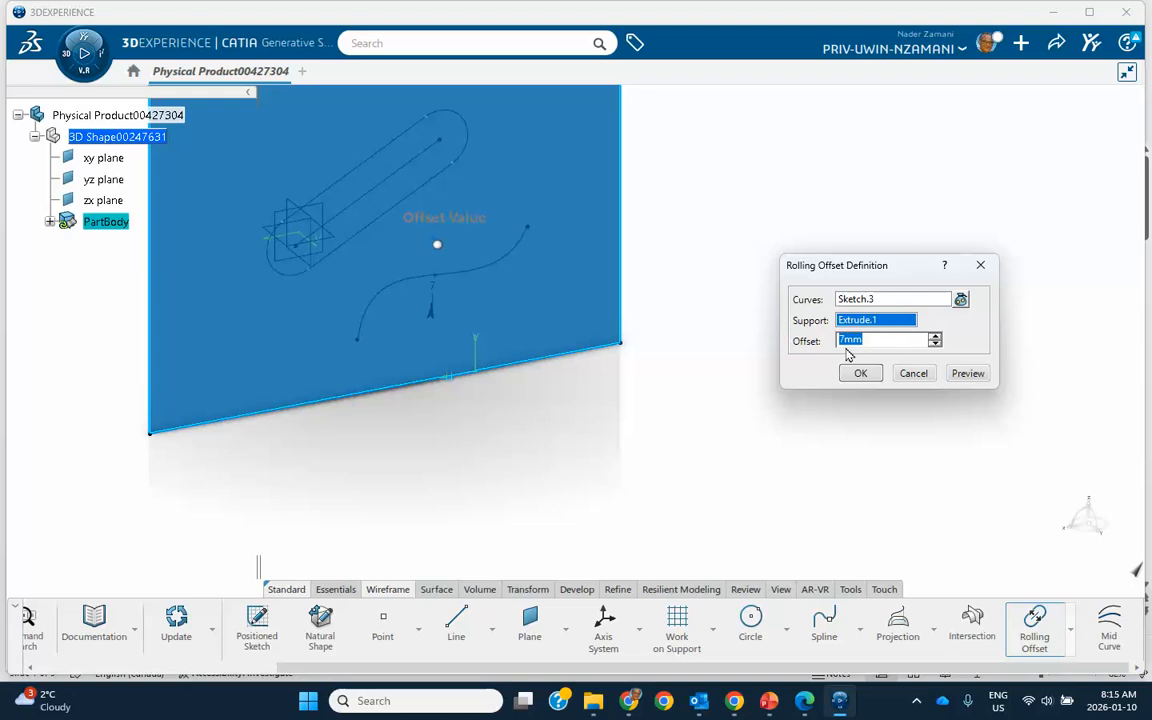
{"action": "left_click", "coordinate": [859, 373]}
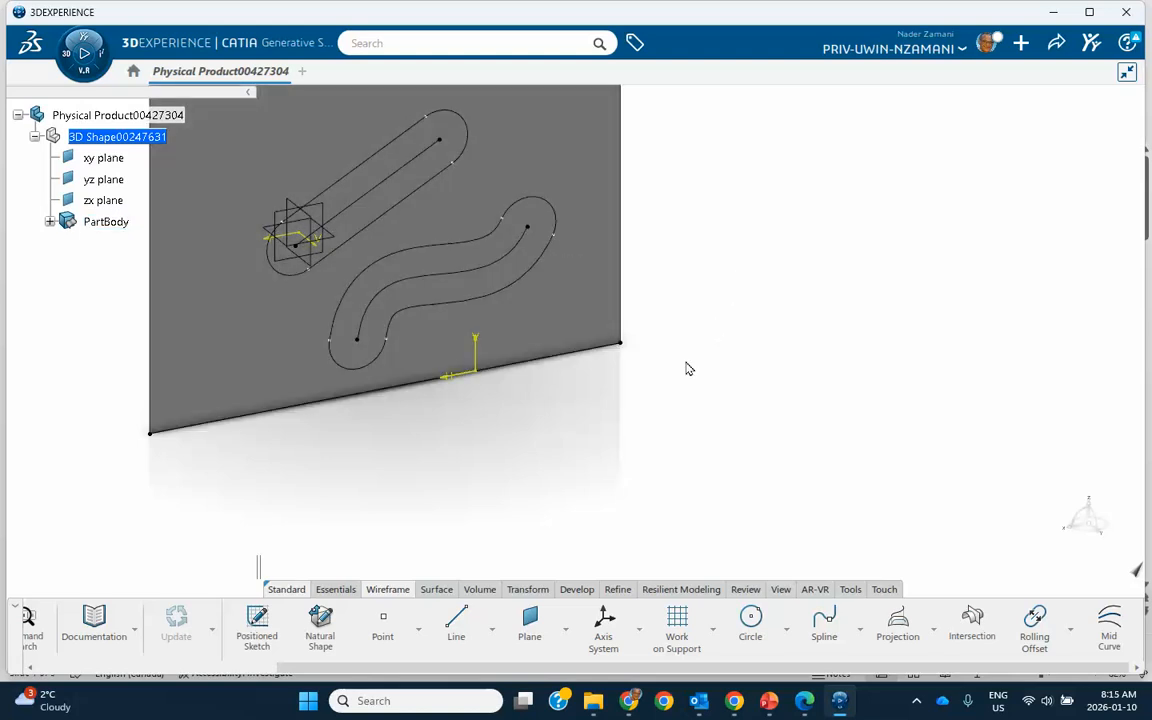
Delete all features in the PartBody, from Sketch.1 through Rolling offset.2
{"action": "middle_click_drag", "start_coordinate": [515, 472], "coordinate": [631, 473]}
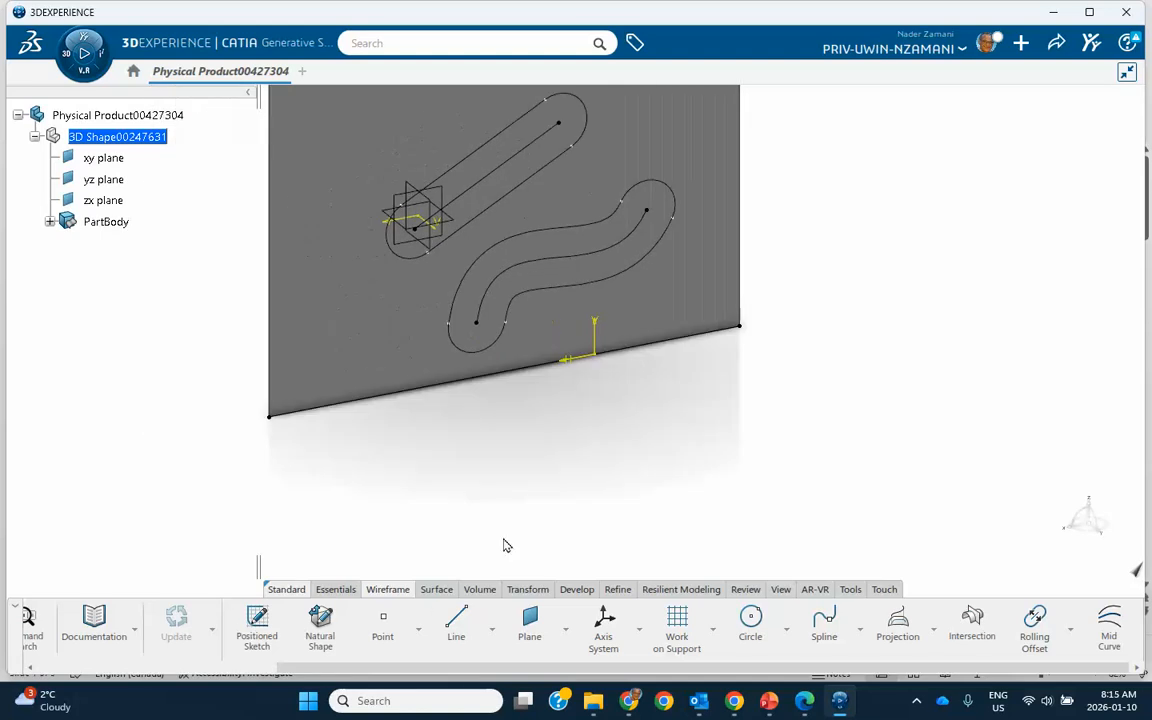
{"action": "left_click", "coordinate": [50, 222]}
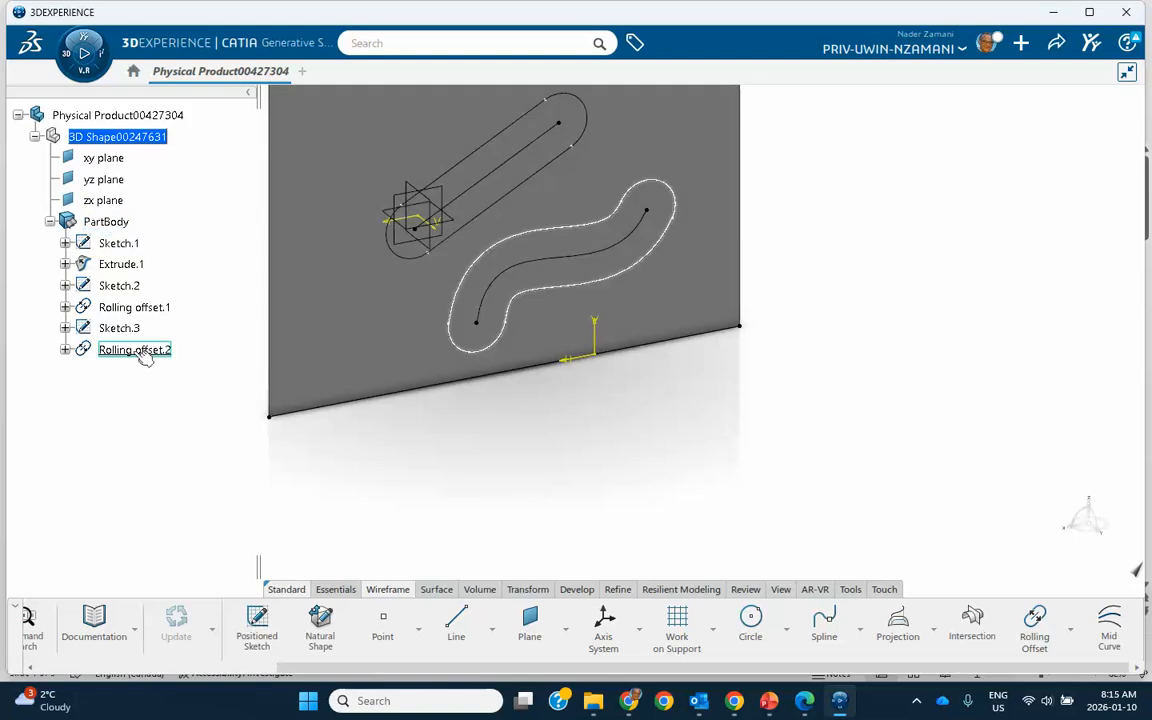
{"action": "left_click", "coordinate": [119, 245]}
{"action": "left_click", "coordinate": [142, 341]}
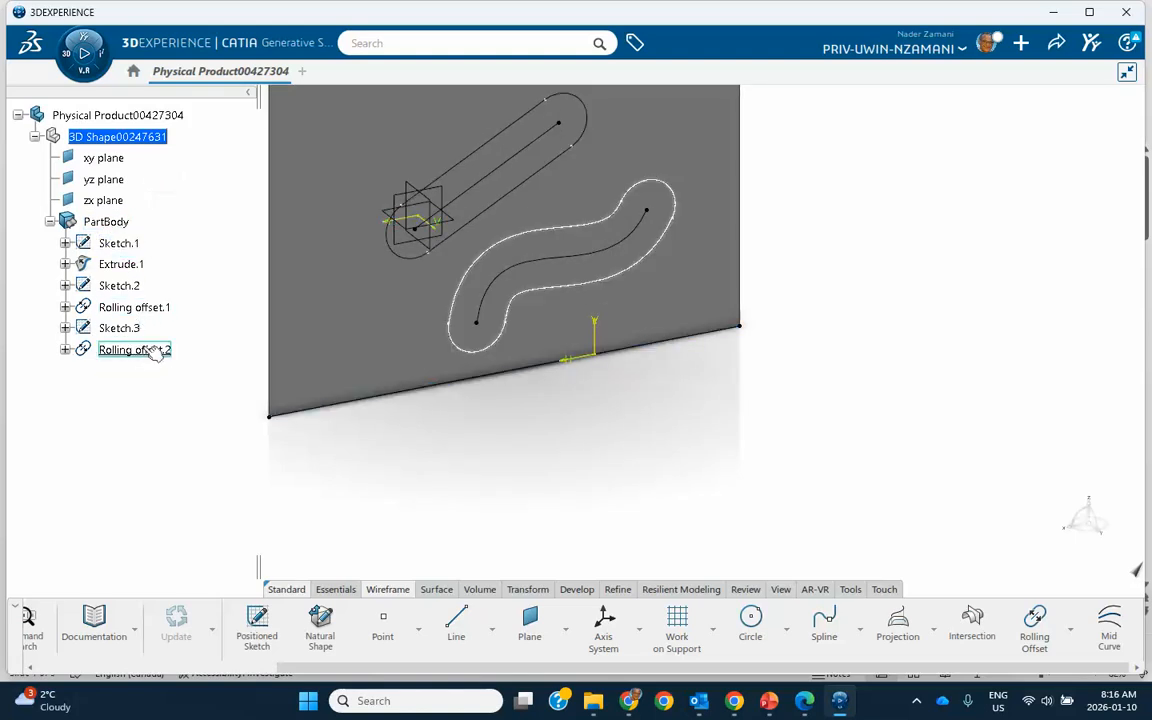
{"action": "left_click", "coordinate": [119, 243]}
{"action": "left_click", "coordinate": [150, 350], "text": "shift"}
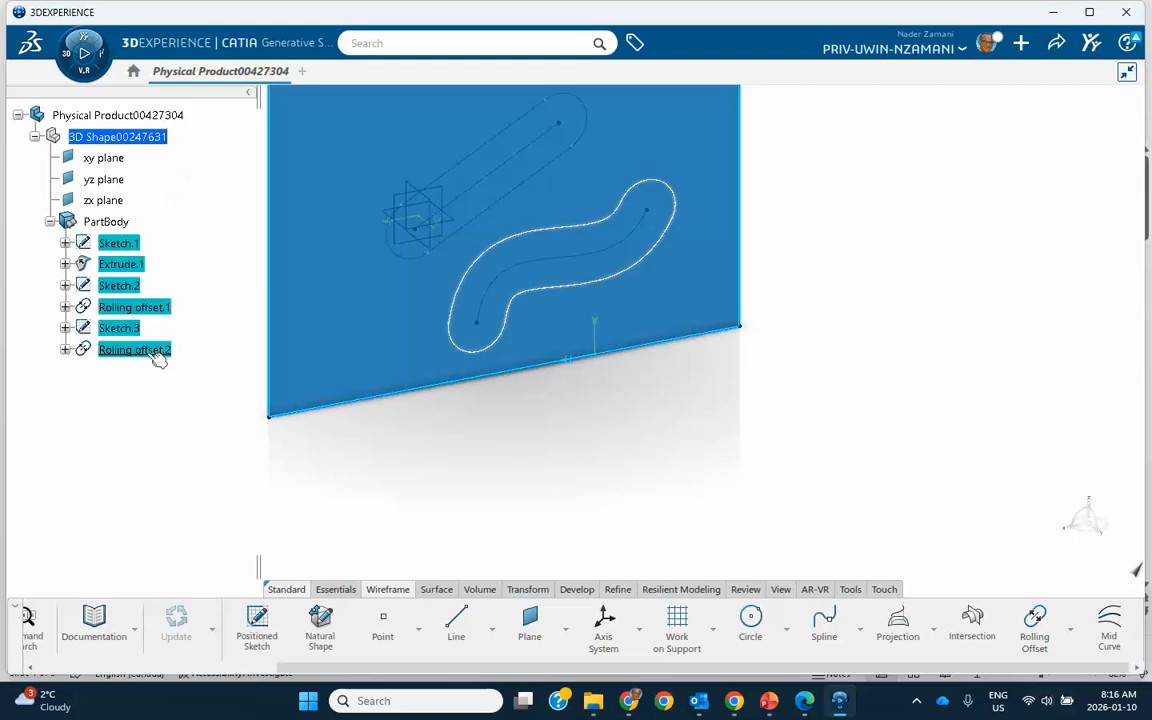
{"action": "key", "text": "Delete"}
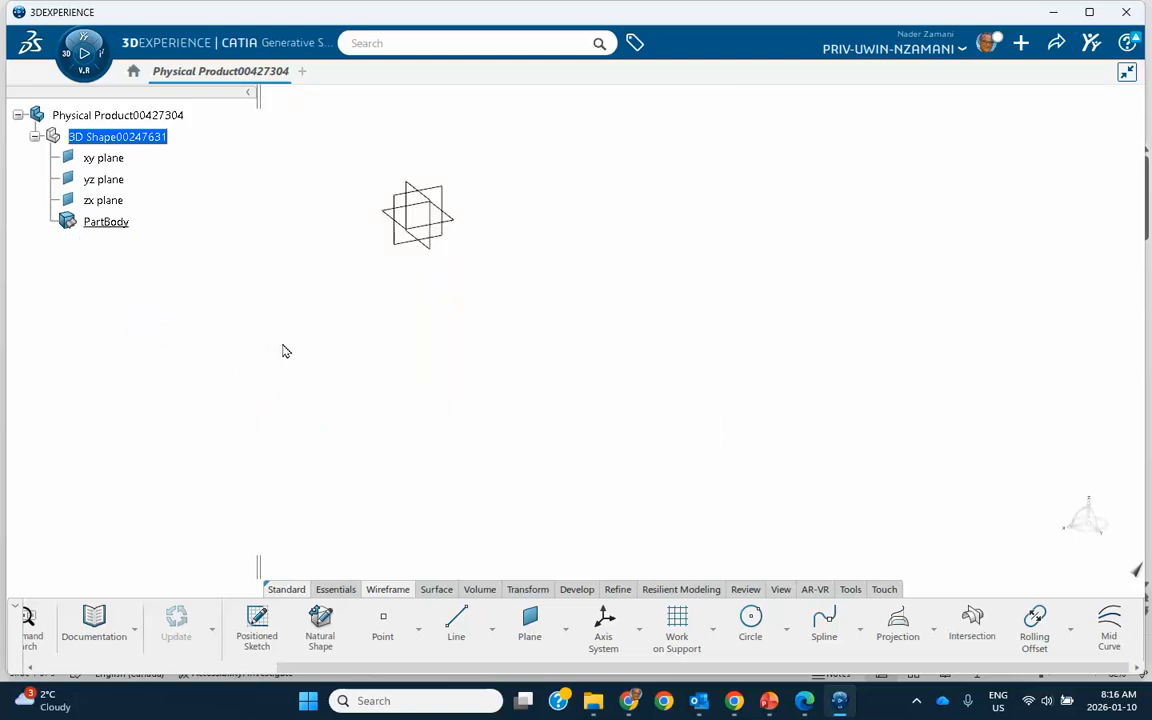
Sketch a five-point wavy spline on the yz plane, below the origin and rising at its far end, and exit the sketch
{"action": "mouse_move", "coordinate": [457, 347]}
{"action": "middle_mouse_down"}
{"action": "mouse_move", "coordinate": [440, 388]}
{"action": "mouse_move", "coordinate": [450, 370]}
{"action": "middle_mouse_up"}
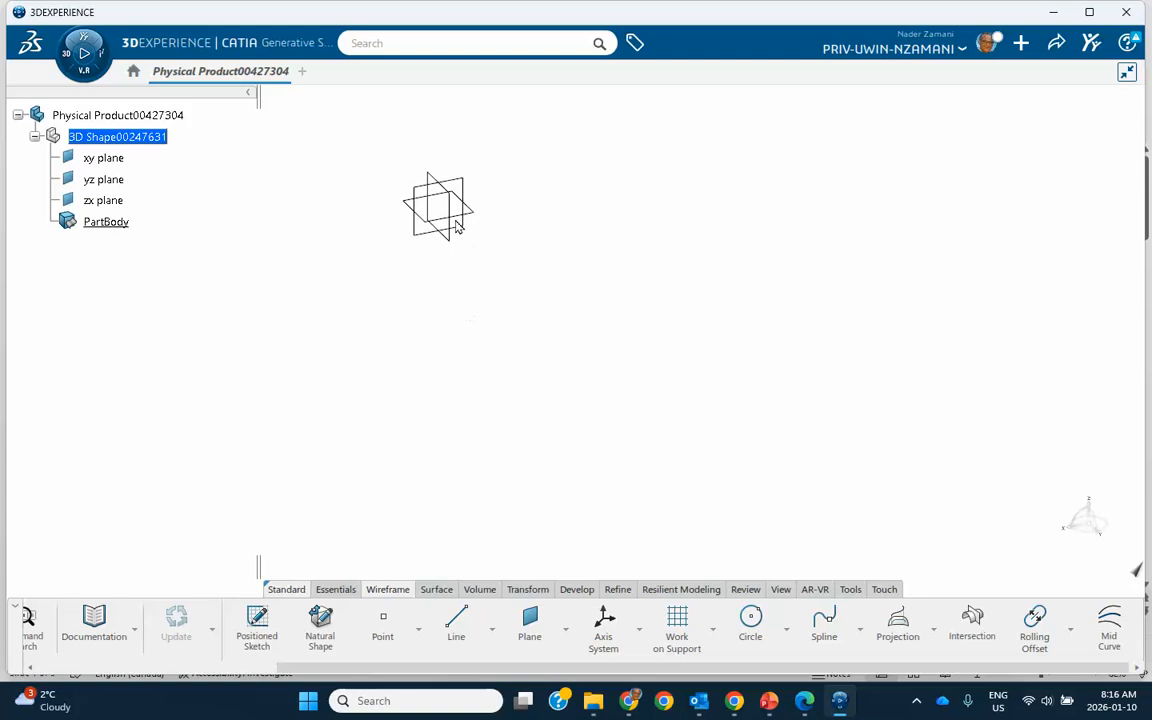
{"action": "left_click", "coordinate": [460, 208]}
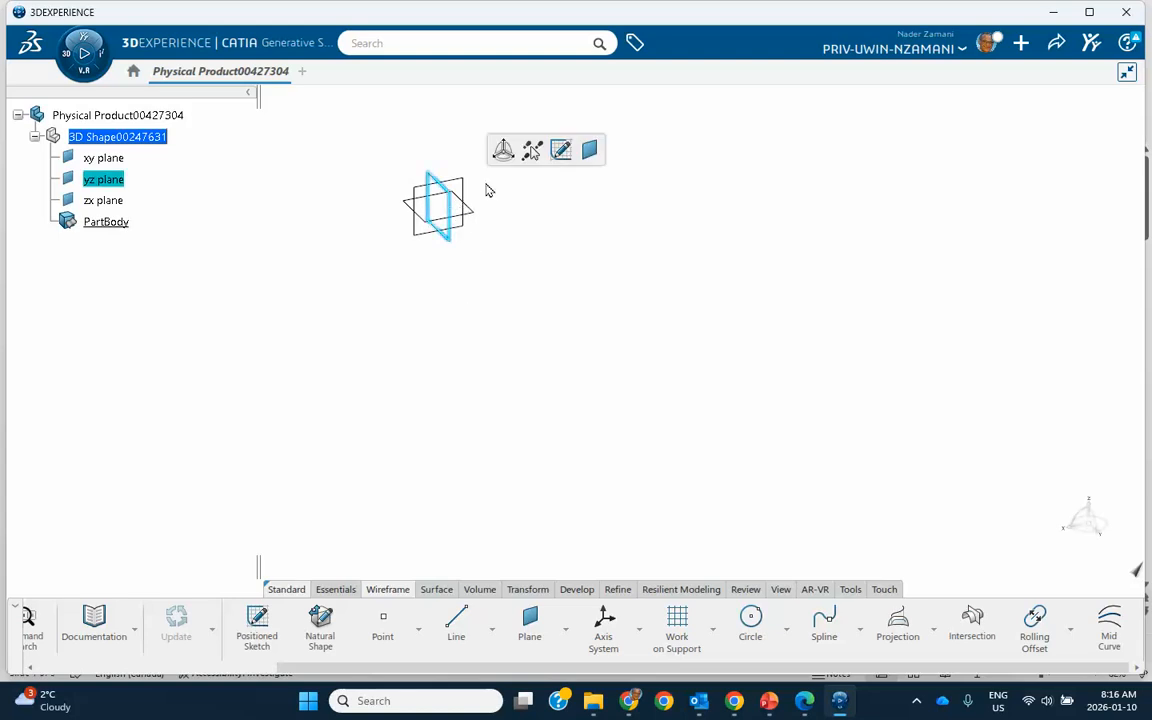
{"action": "left_click", "coordinate": [560, 149]}
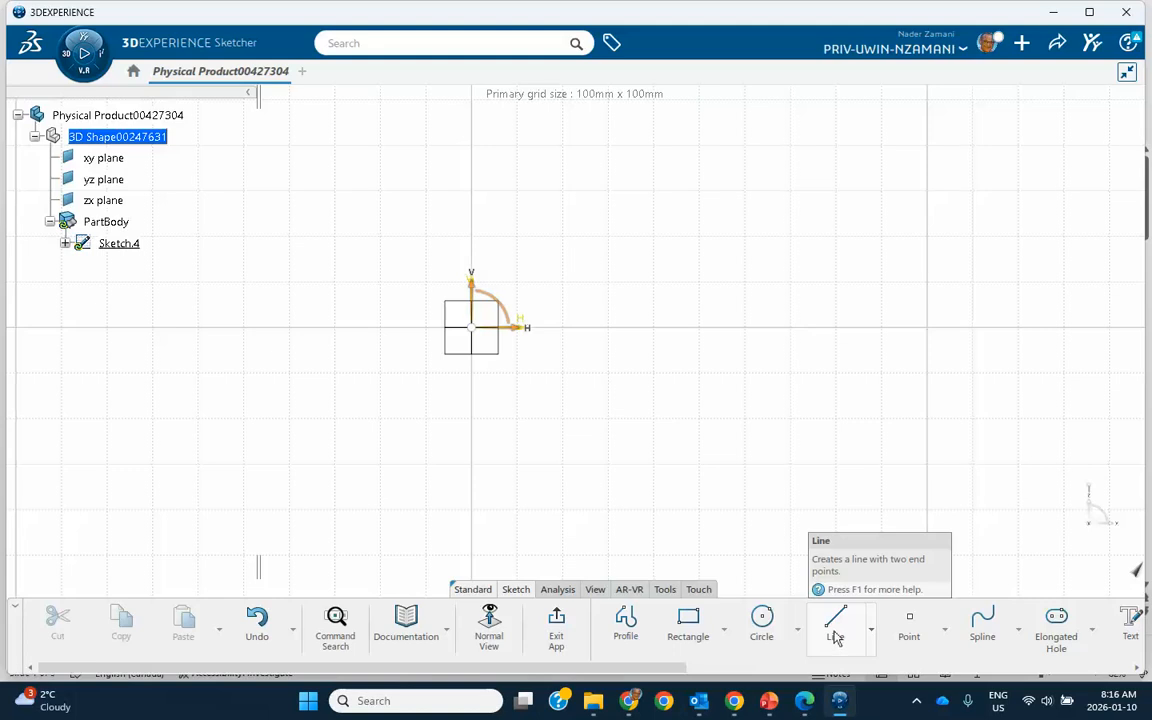
{"action": "left_click", "coordinate": [982, 625]}
{"action": "left_click", "coordinate": [295, 453]}
{"action": "left_click", "coordinate": [377, 380]}
{"action": "left_click", "coordinate": [662, 407]}
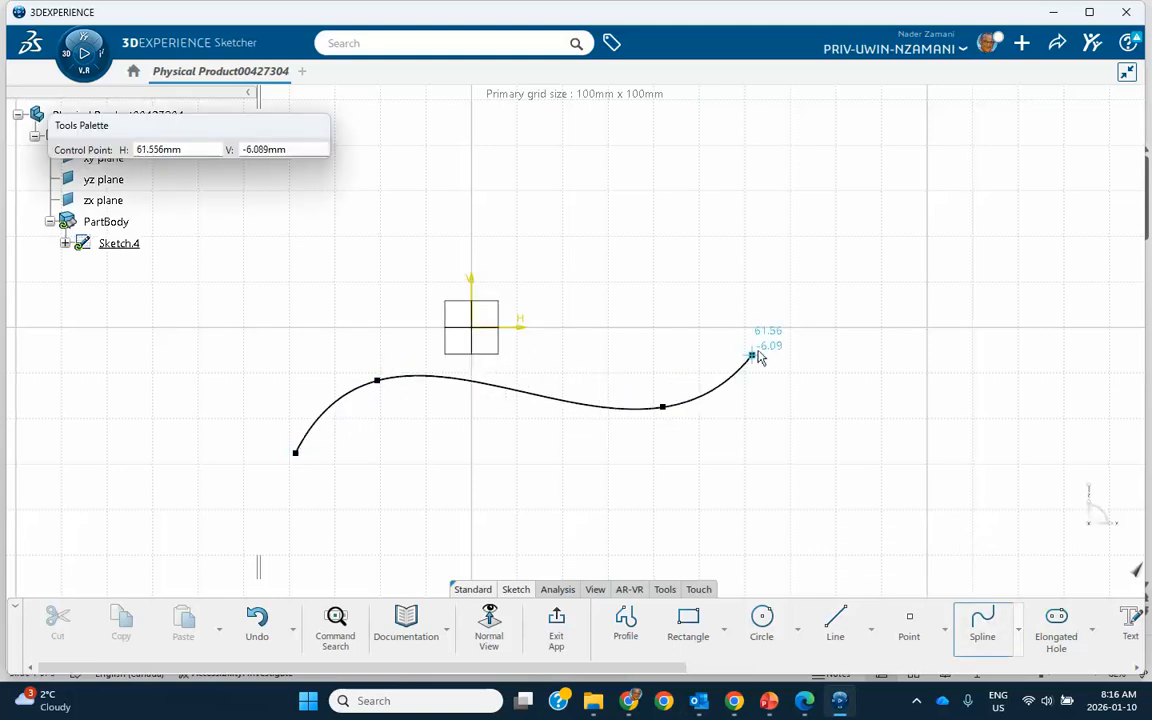
{"action": "left_click", "coordinate": [698, 367]}
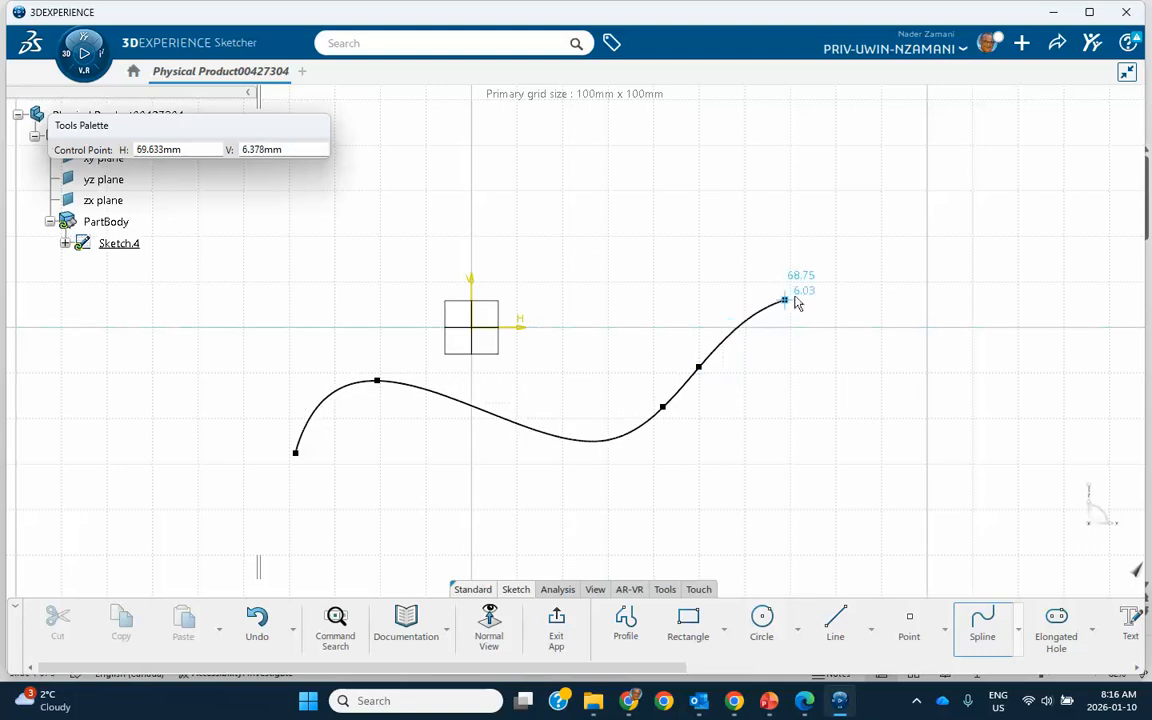
{"action": "double_click", "coordinate": [850, 283]}
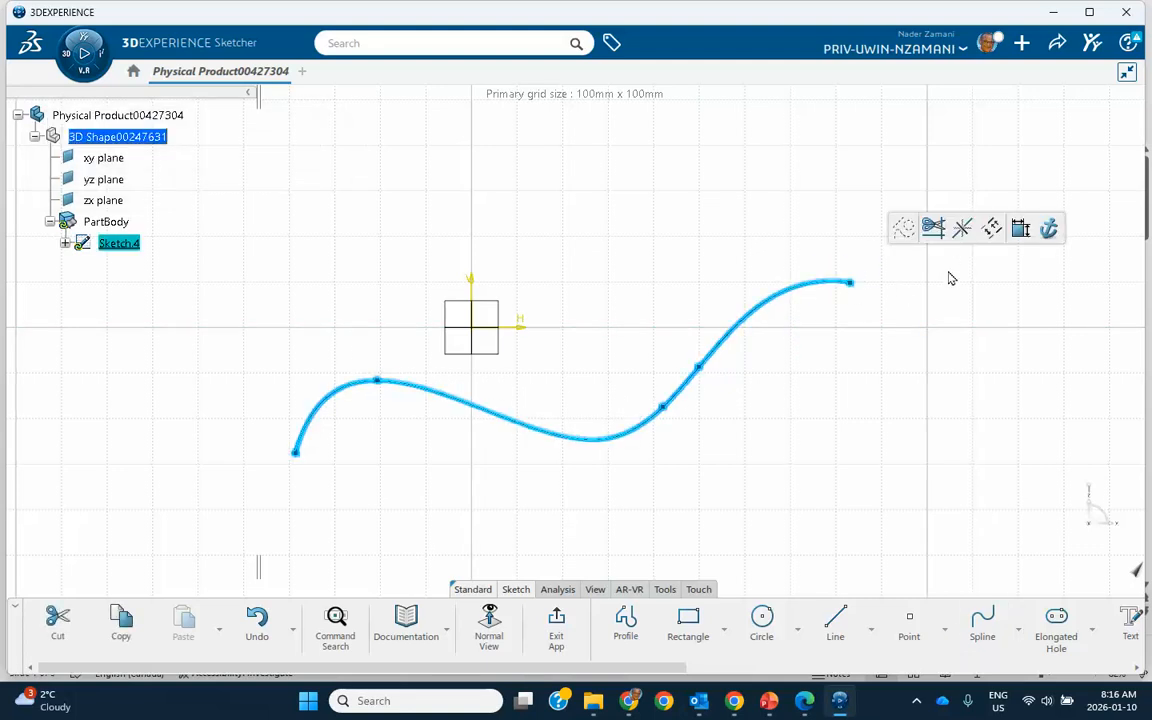
{"action": "left_click", "coordinate": [556, 620]}
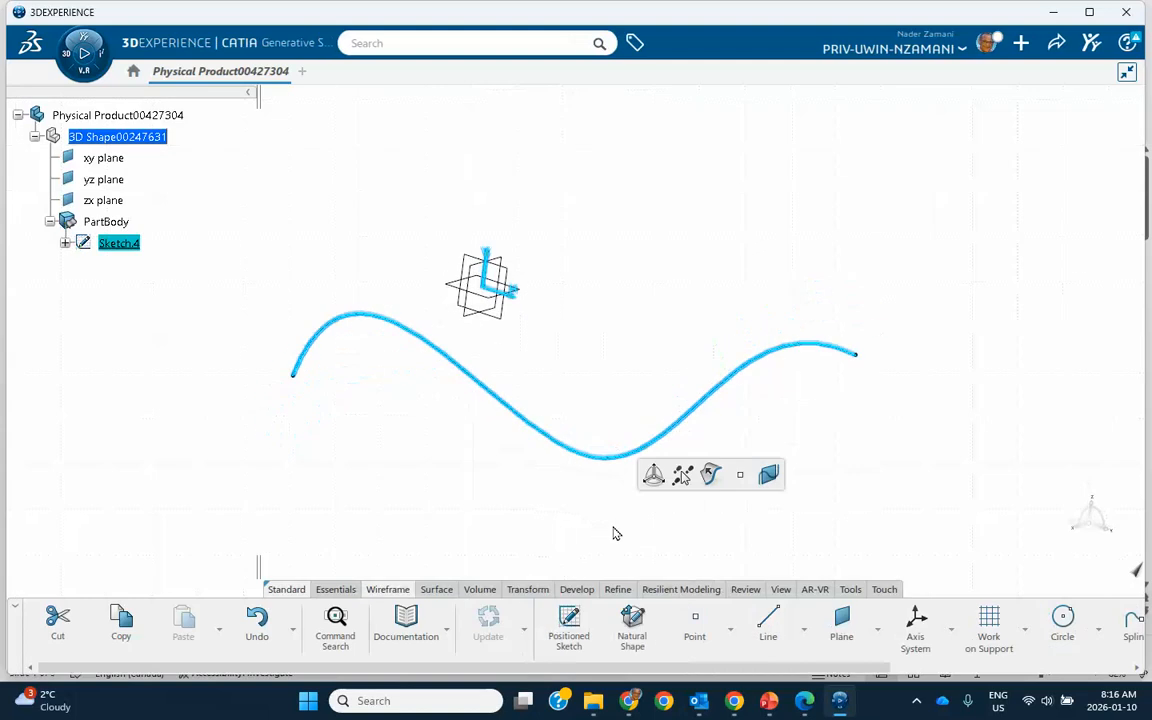
Extrude the wavy spline sketch into a surface and set its first limit length to 150 mm
{"action": "left_click", "coordinate": [710, 475]}
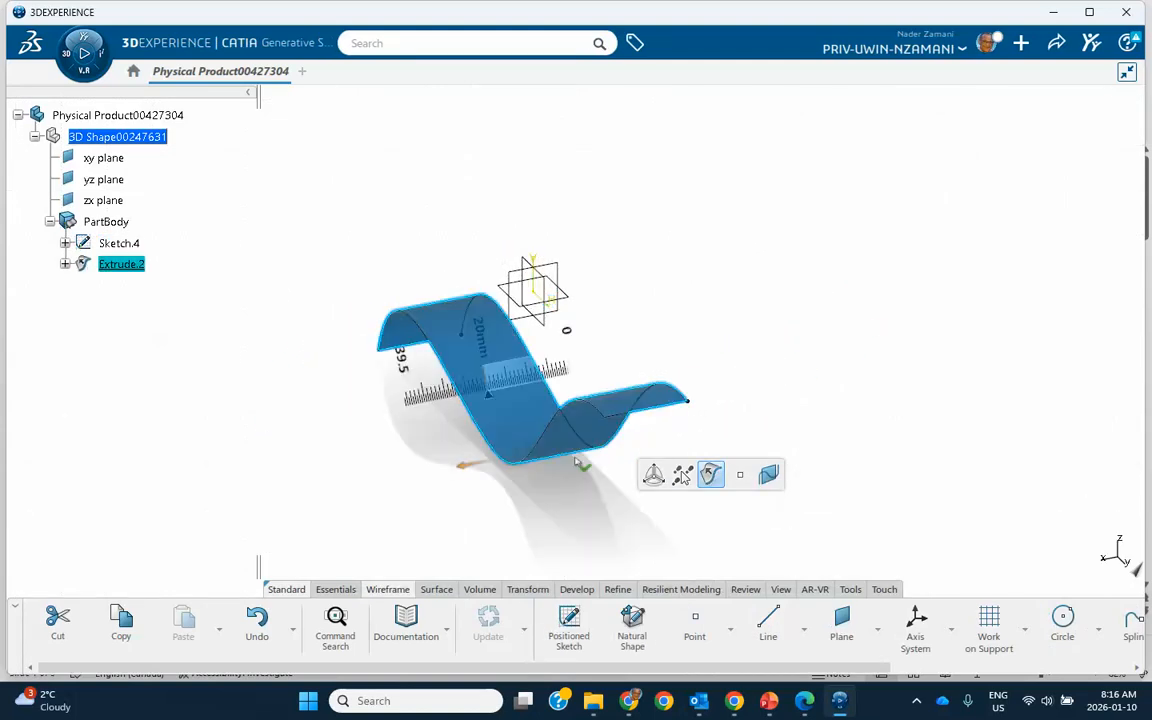
{"action": "double_click", "coordinate": [508, 418]}
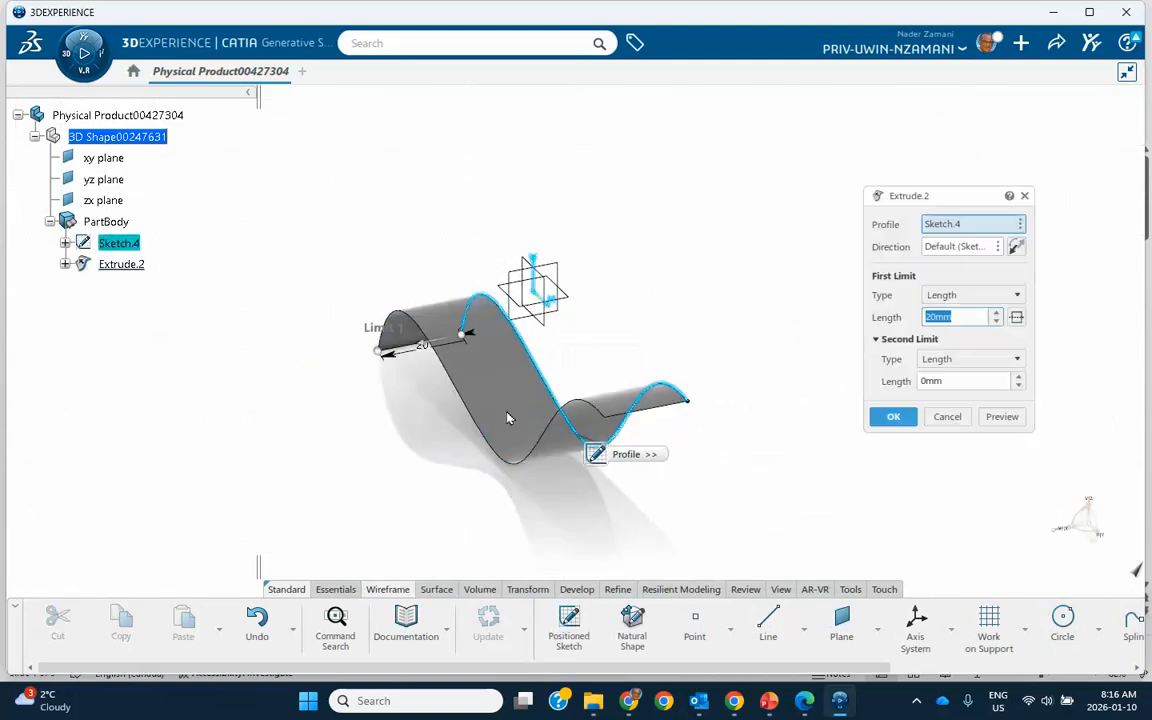
{"action": "left_click", "coordinate": [891, 416]}
{"action": "double_click", "coordinate": [455, 367]}
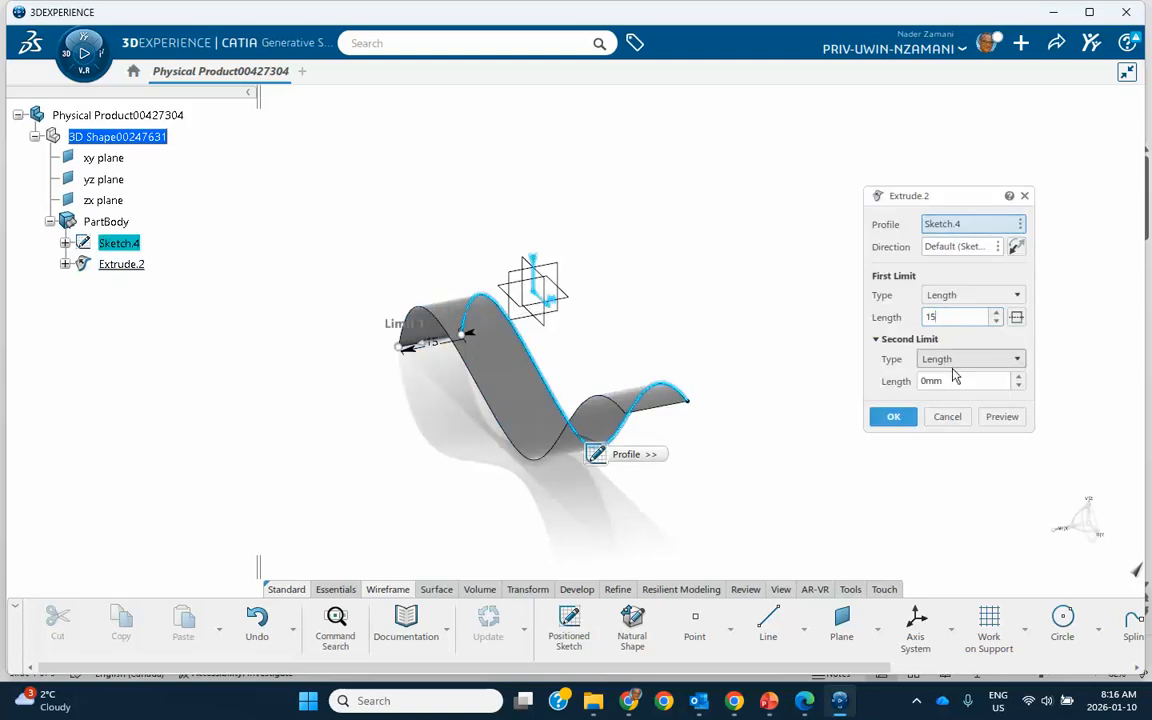
{"action": "key", "text": "Return"}
{"action": "mouse_move", "coordinate": [826, 368]}
{"action": "middle_mouse_down"}
{"action": "mouse_move", "coordinate": [892, 255]}
{"action": "mouse_move", "coordinate": [905, 257]}
{"action": "mouse_move", "coordinate": [805, 404]}
{"action": "mouse_move", "coordinate": [809, 431]}
{"action": "mouse_move", "coordinate": [478, 347]}
{"action": "middle_mouse_up"}
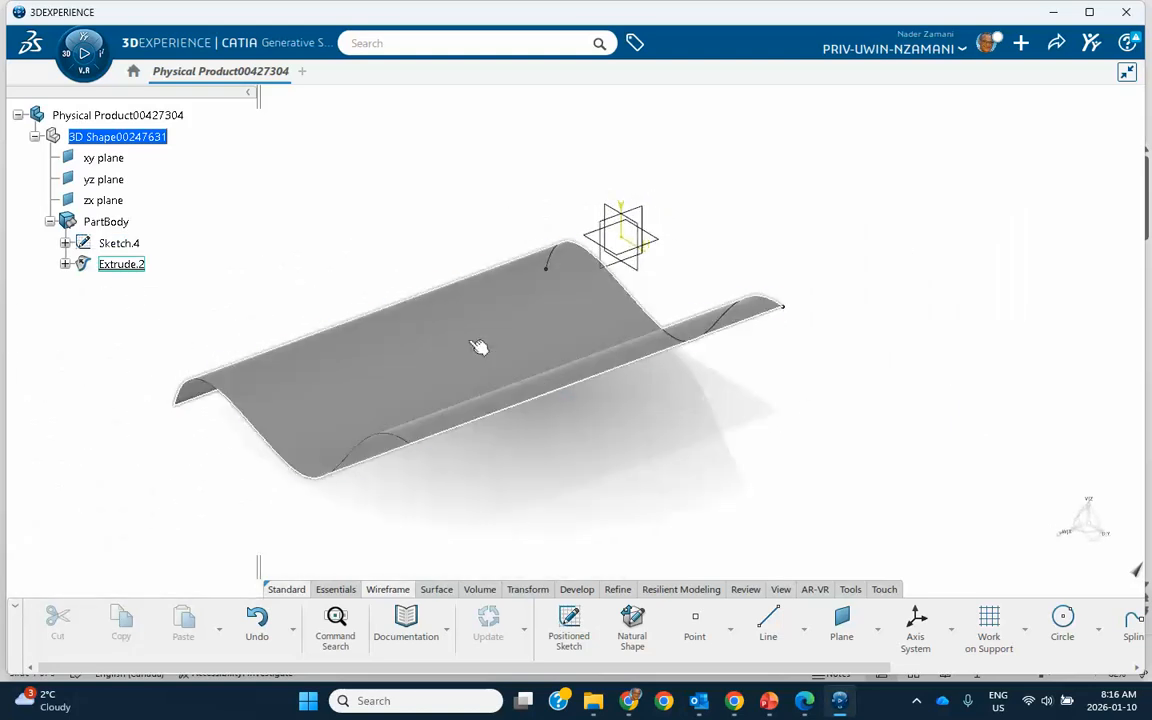
Set the extruded surface's first limit length to 80 mm
{"action": "double_click", "coordinate": [478, 347]}
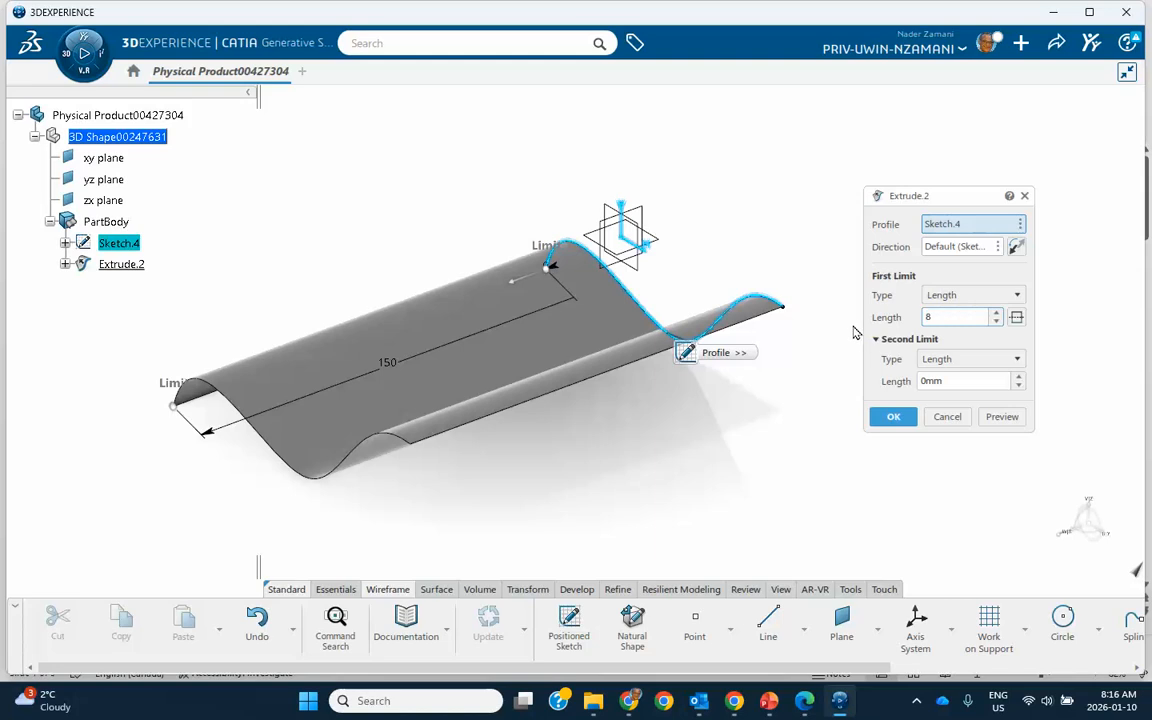
{"action": "left_click", "coordinate": [893, 417]}
{"action": "middle_click_drag", "start_coordinate": [787, 445], "coordinate": [814, 448]}
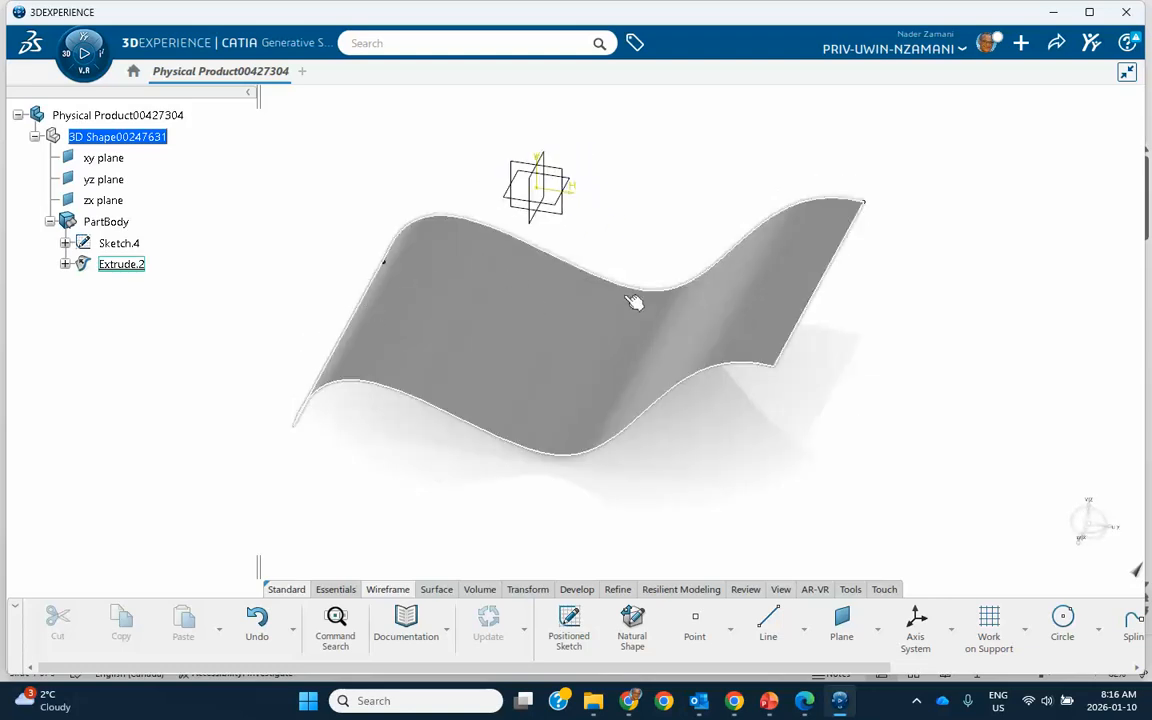
Sketch a four-point S-shaped spline on the xy plane, across the middle of the surface's outline, and exit the sketch
{"action": "middle_click_drag", "start_coordinate": [670, 317], "coordinate": [697, 442]}
{"action": "left_click", "coordinate": [584, 192]}
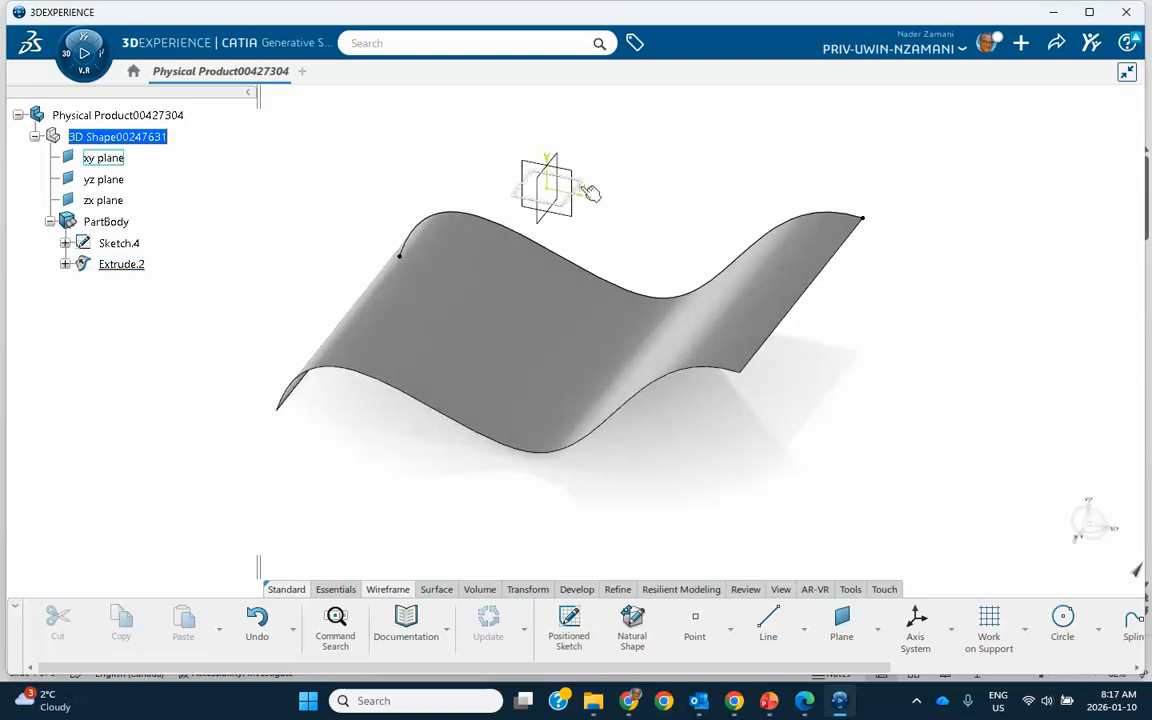
{"action": "left_click", "coordinate": [692, 134]}
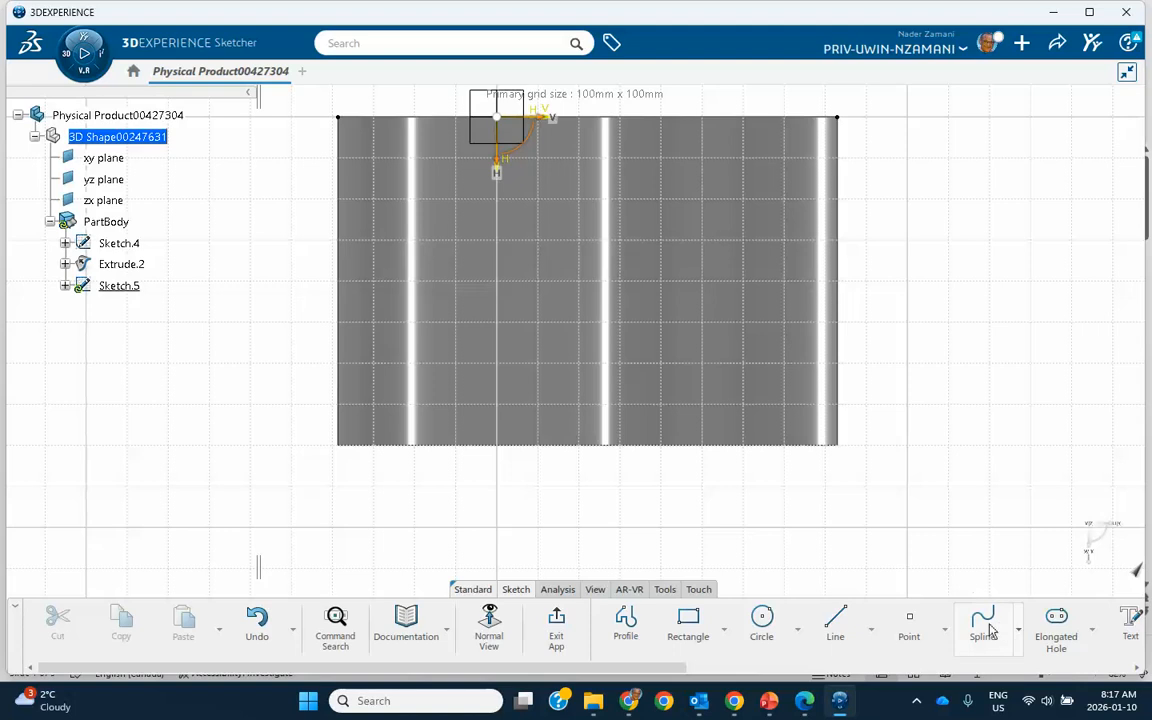
{"action": "left_click", "coordinate": [982, 622]}
{"action": "left_click", "coordinate": [509, 304]}
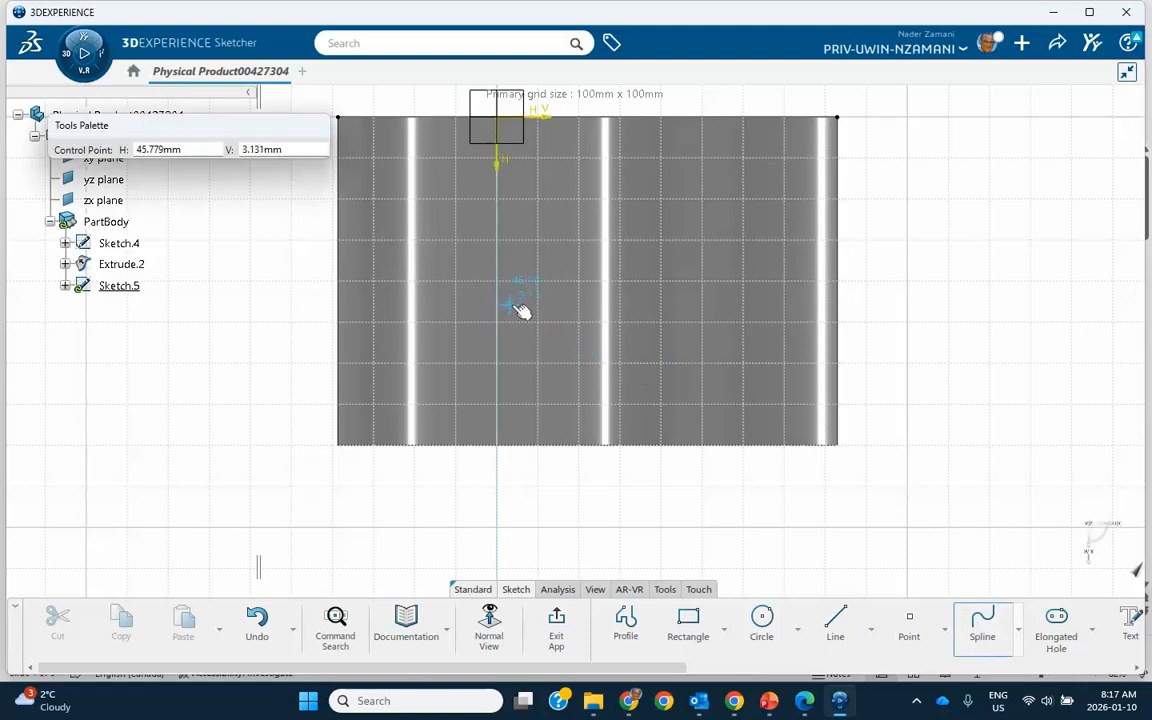
{"action": "left_click", "coordinate": [568, 268]}
{"action": "left_click", "coordinate": [636, 261]}
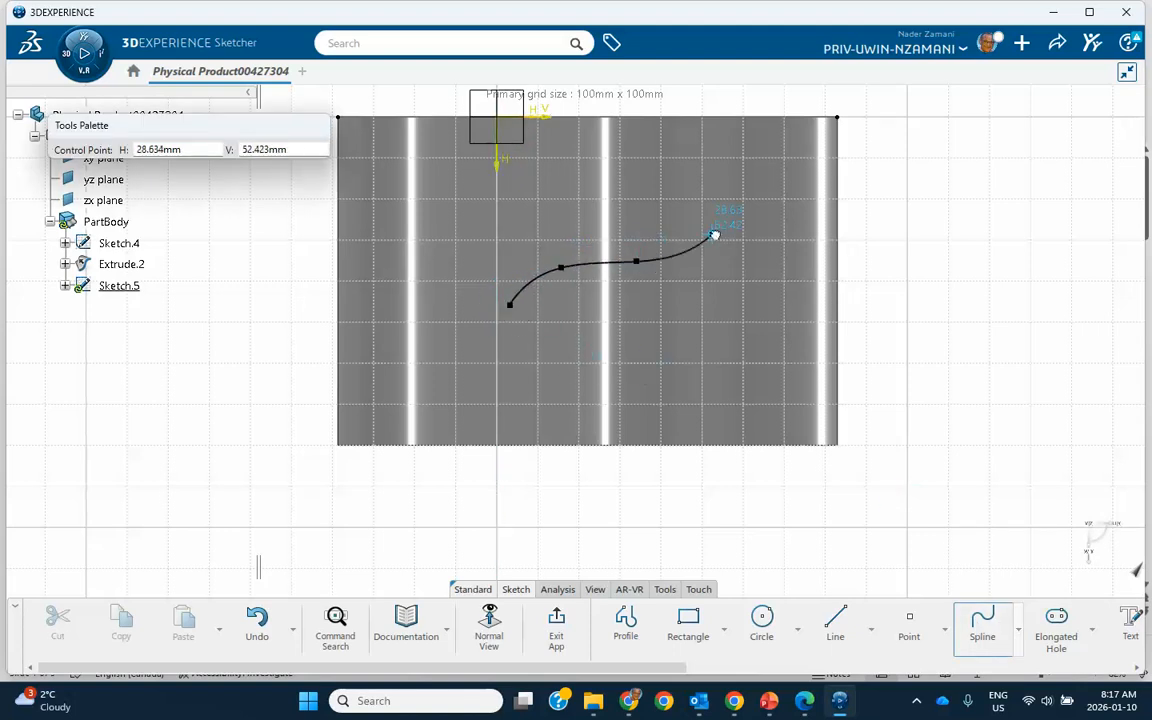
{"action": "double_click", "coordinate": [711, 235]}
{"action": "left_click", "coordinate": [557, 623]}
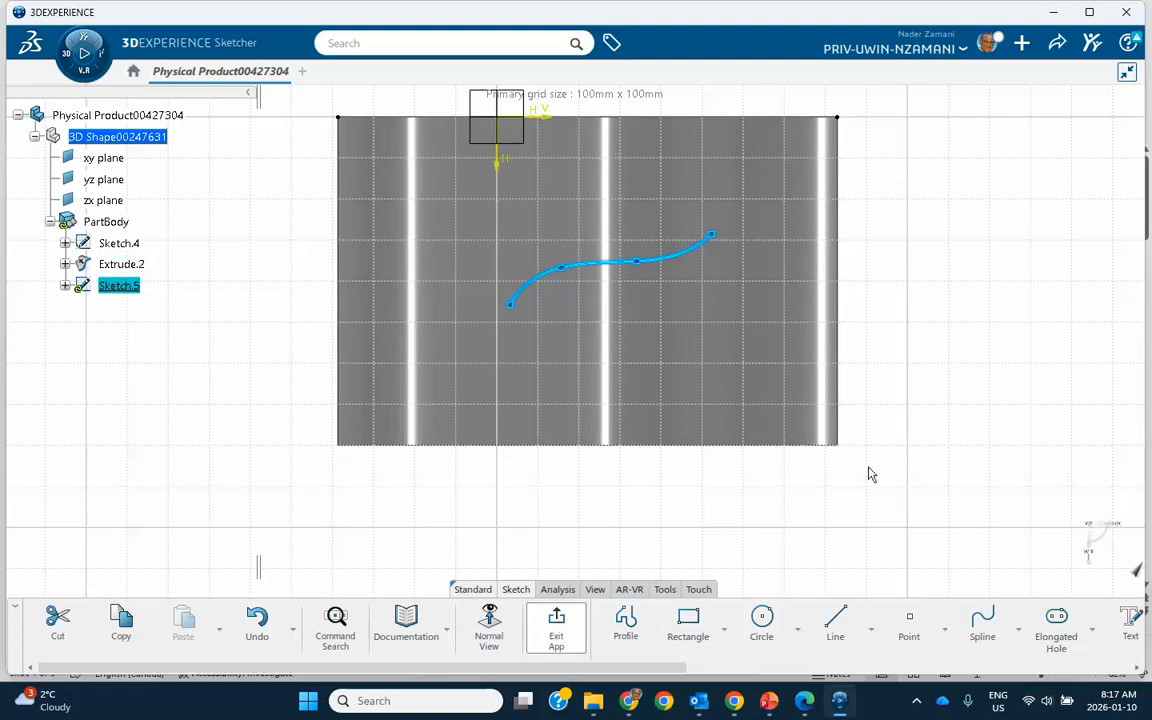
{"action": "left_click", "coordinate": [902, 495]}
Hide the wavy profile sketch of the extruded surface
{"action": "mouse_move", "coordinate": [900, 494]}
{"action": "middle_mouse_down"}
{"action": "mouse_move", "coordinate": [874, 491]}
{"action": "mouse_move", "coordinate": [882, 440]}
{"action": "mouse_move", "coordinate": [908, 407]}
{"action": "middle_mouse_up"}
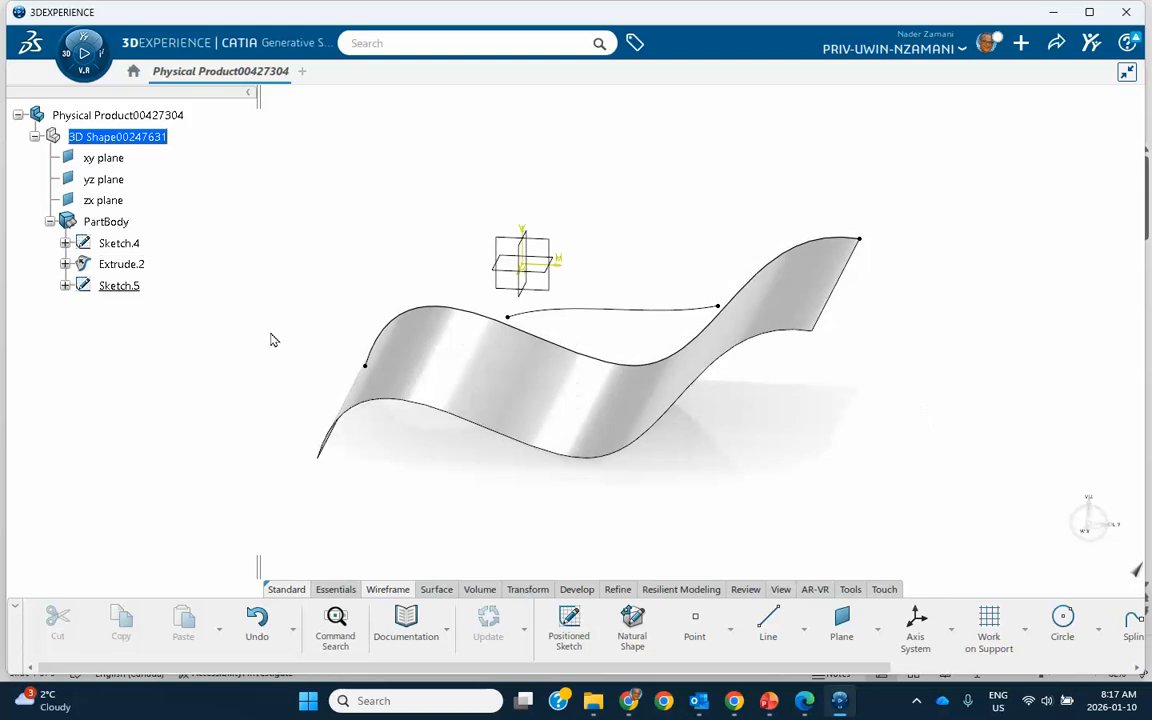
{"action": "right_click", "coordinate": [416, 311]}
{"action": "left_click", "coordinate": [437, 335]}
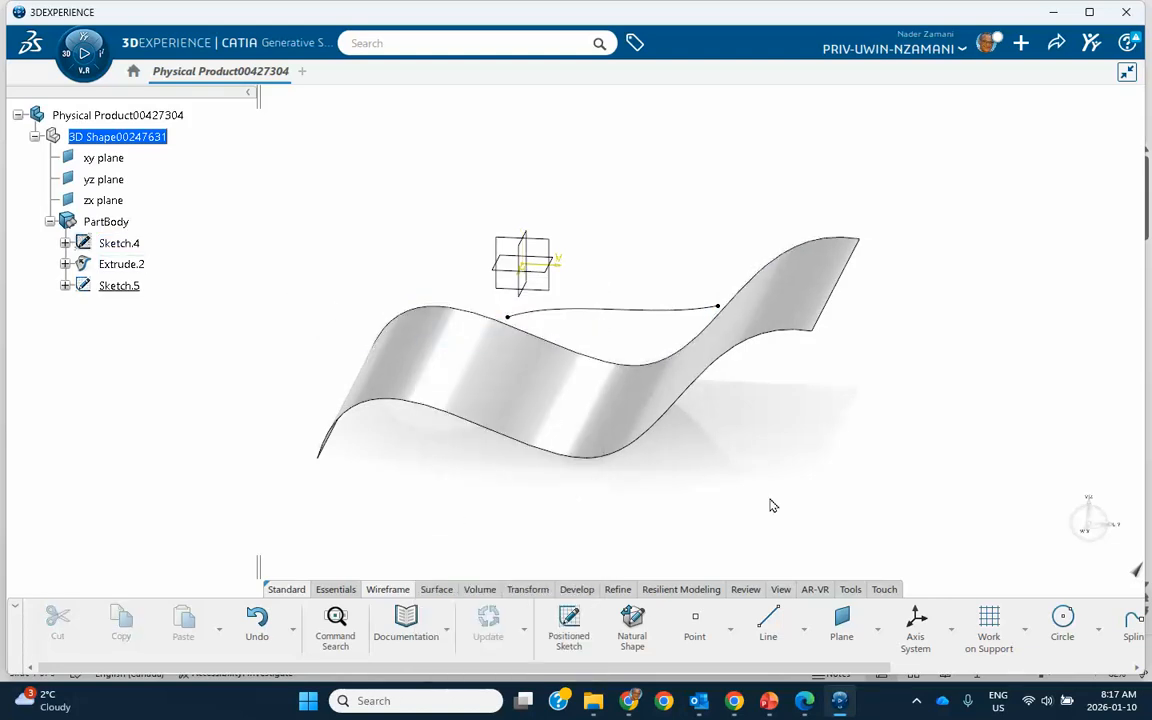
Project the S-shaped spline sketch onto the extruded surface using the Normal projection type
{"action": "scroll", "coordinate": [480, 600], "scroll_direction": "down", "scroll_amount": 4}
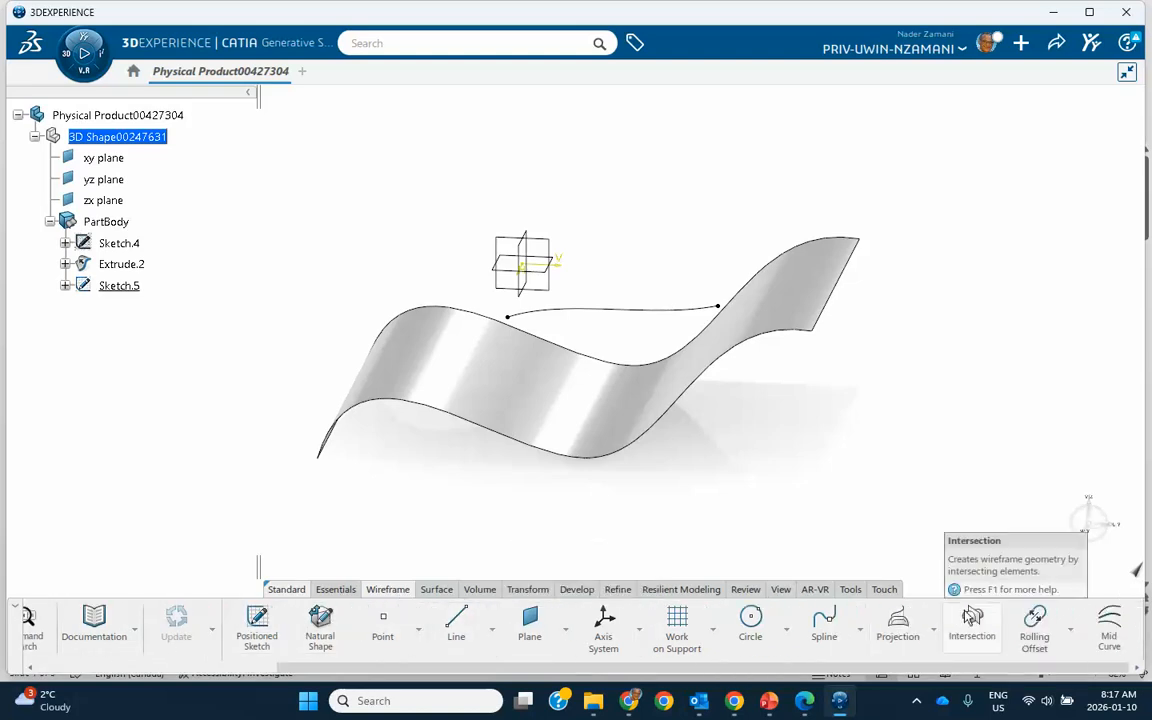
{"action": "left_click", "coordinate": [899, 628]}
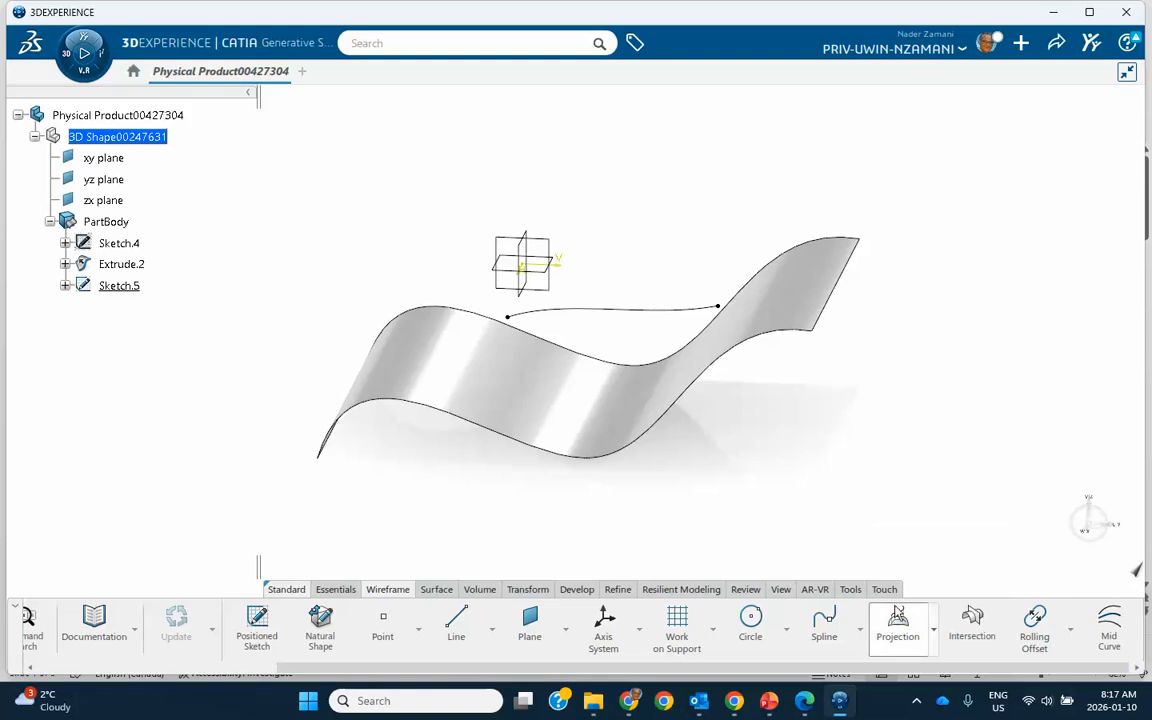
{"action": "left_click", "coordinate": [605, 315]}
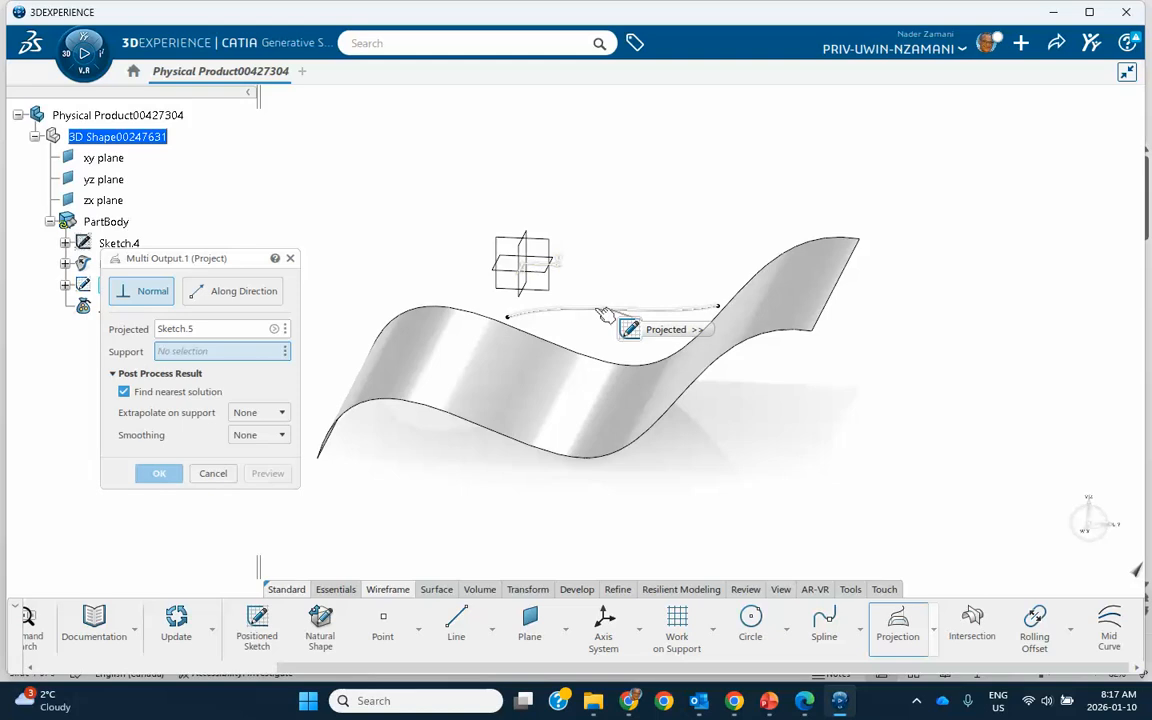
{"action": "left_click", "coordinate": [509, 384]}
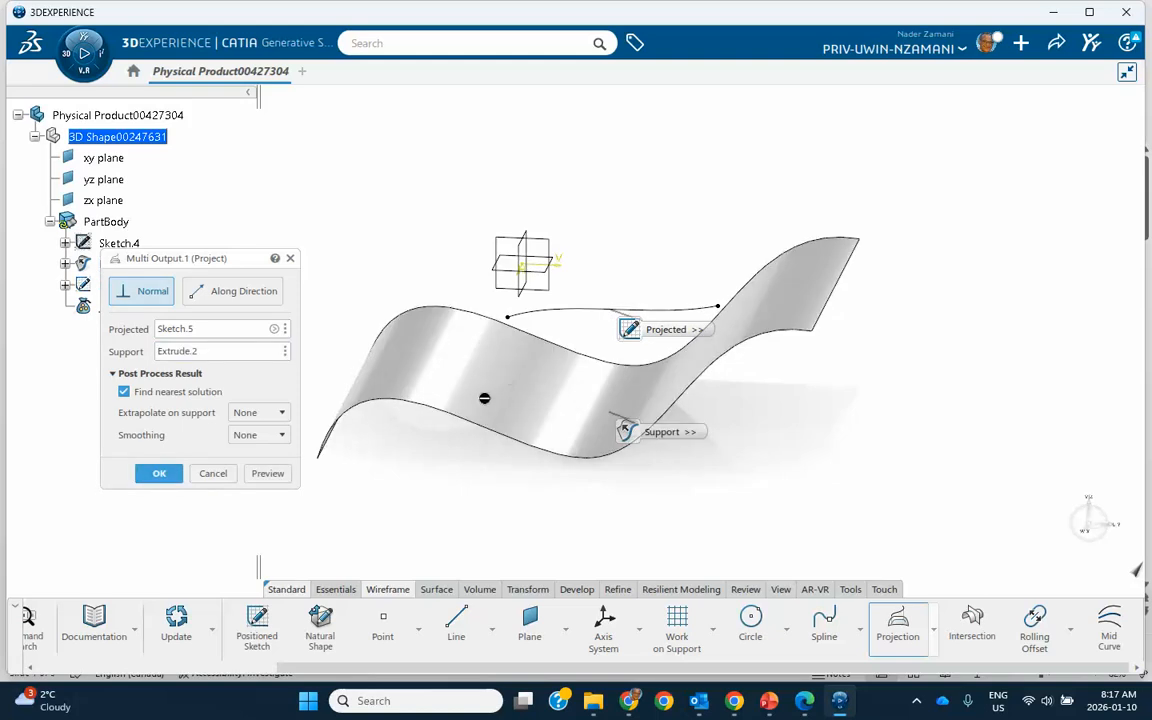
{"action": "left_click", "coordinate": [157, 474]}
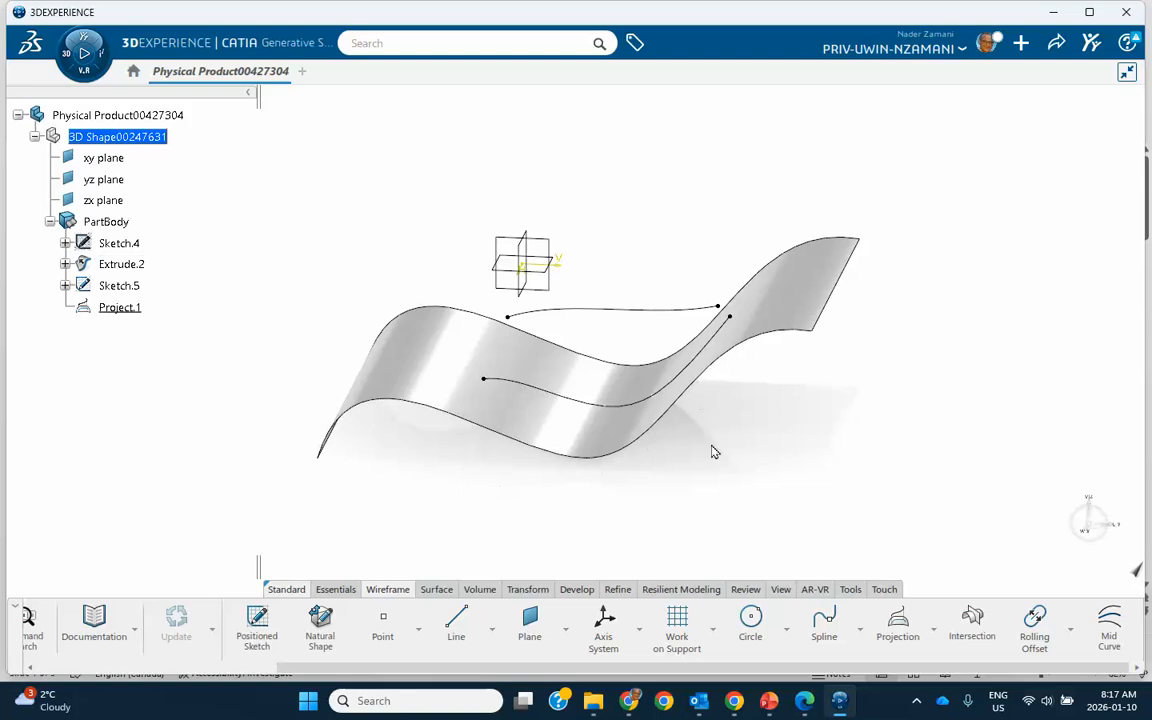
Hide the original S-shaped spline sketch, leaving its projection on the surface shown
{"action": "mouse_move", "coordinate": [736, 457]}
{"action": "middle_mouse_down"}
{"action": "mouse_move", "coordinate": [789, 476]}
{"action": "mouse_move", "coordinate": [648, 404]}
{"action": "middle_mouse_up"}
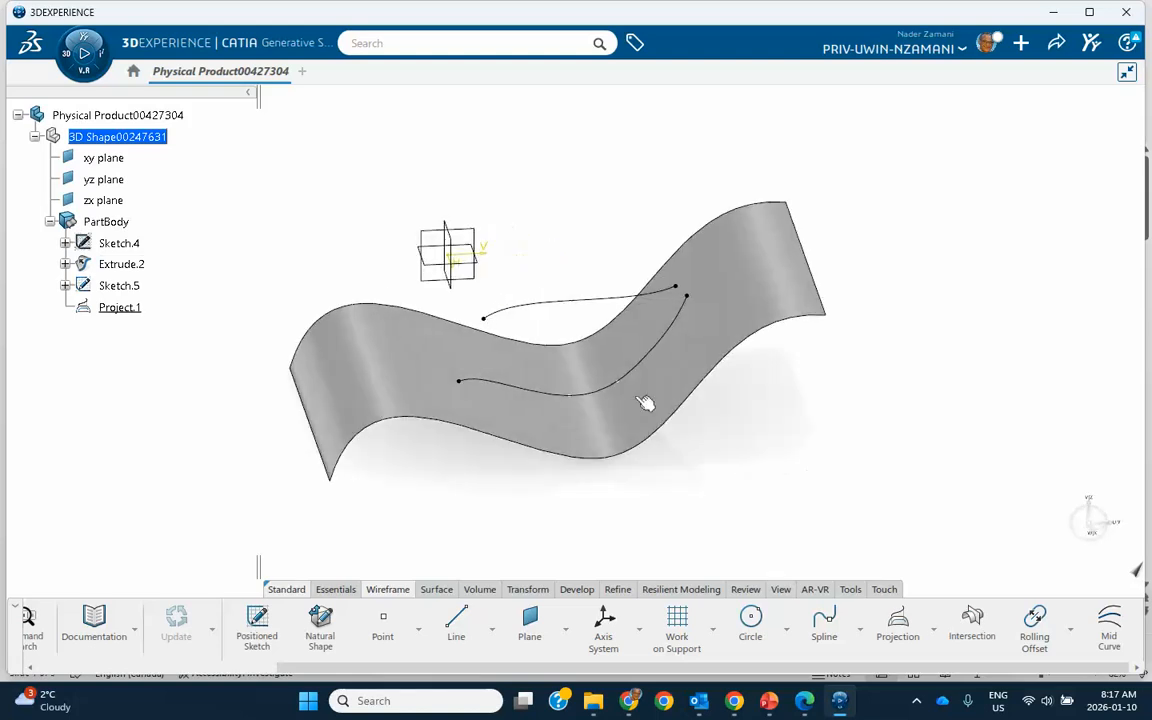
{"action": "right_click", "coordinate": [535, 310]}
{"action": "left_click", "coordinate": [545, 335]}
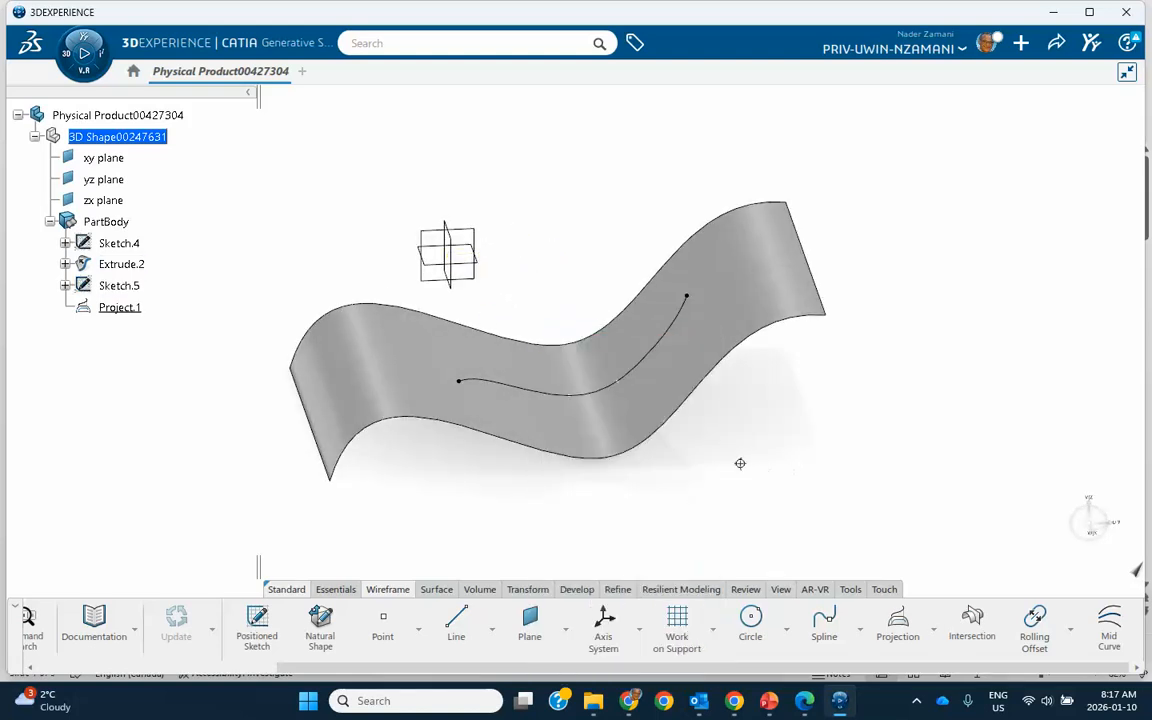
Create a 7 mm rolling offset around the projected curve, using the extruded surface as support
{"action": "middle_click_drag", "start_coordinate": [740, 463], "coordinate": [745, 445]}
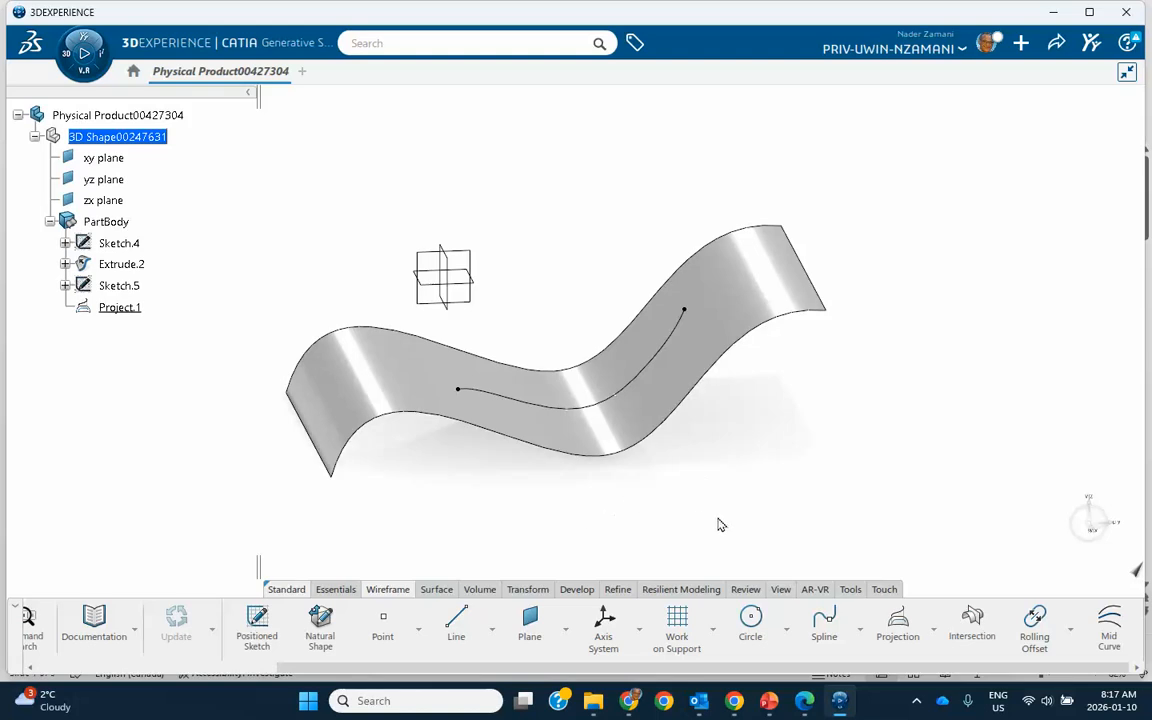
{"action": "left_click", "coordinate": [1034, 622]}
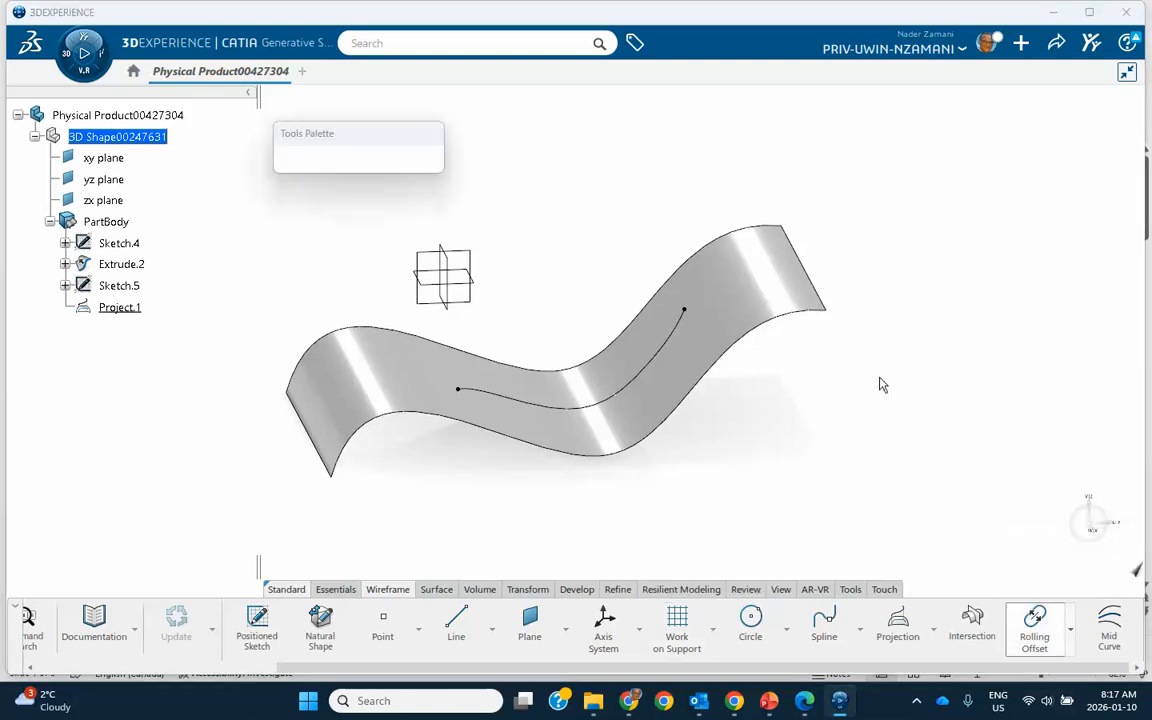
{"action": "left_click", "coordinate": [627, 386]}
{"action": "left_click", "coordinate": [752, 277]}
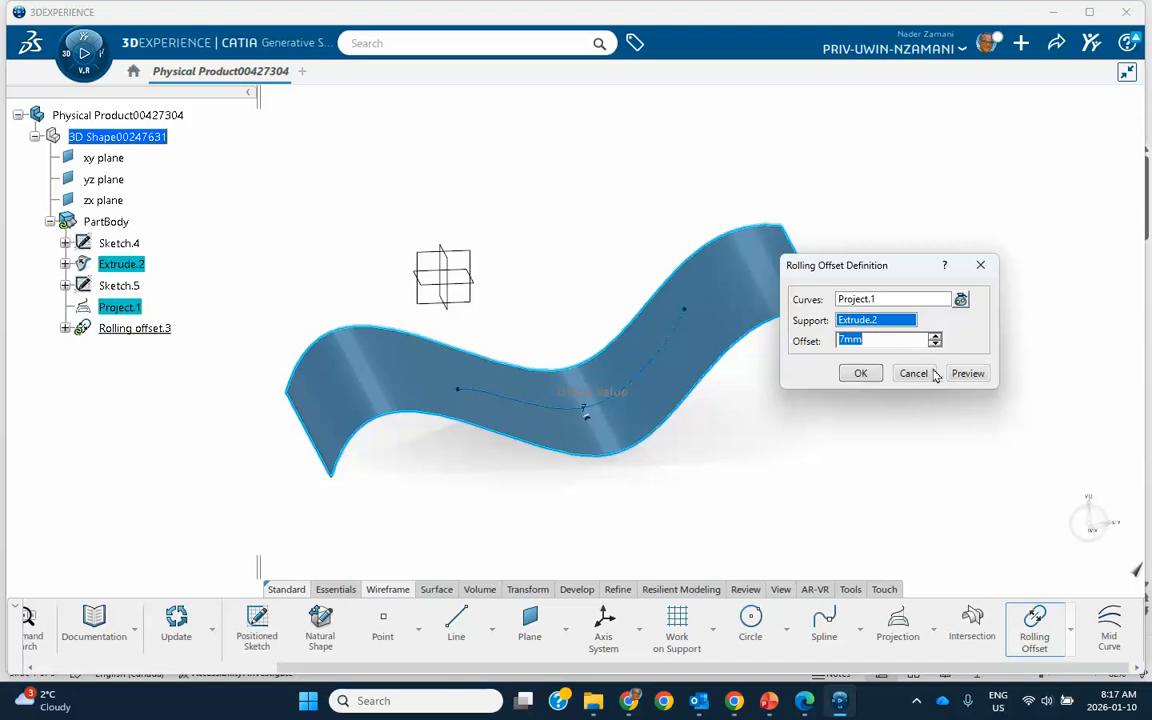
{"action": "left_click", "coordinate": [860, 374]}
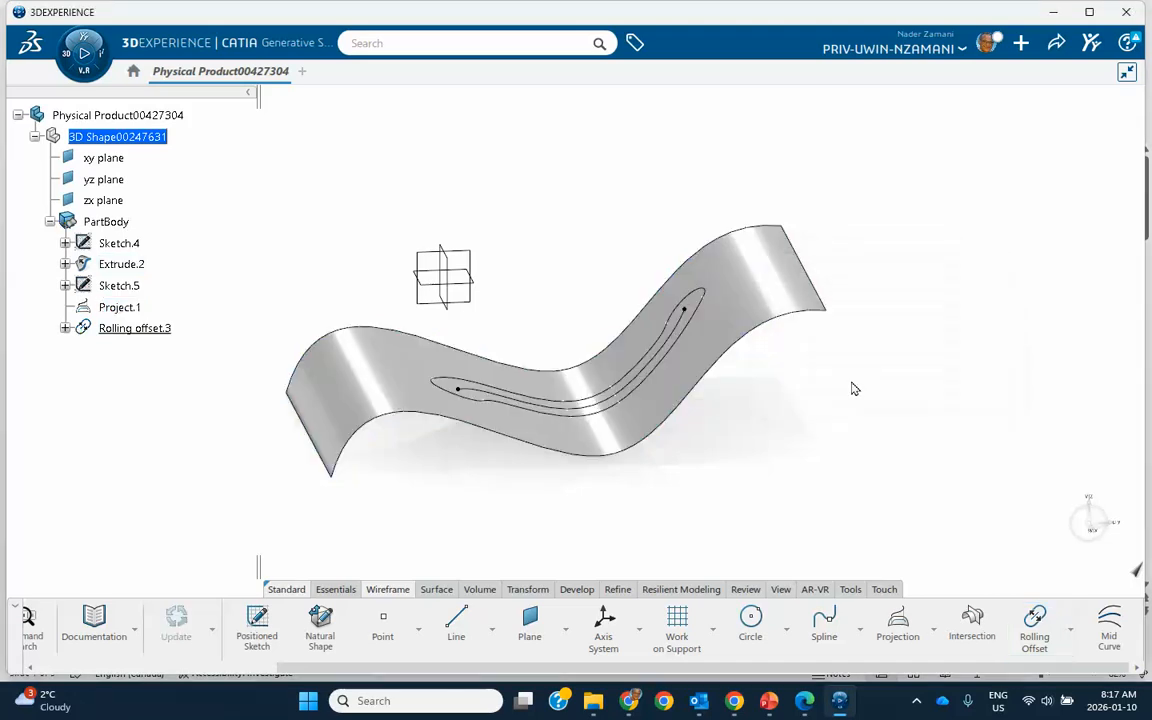
{"action": "middle_click_drag", "start_coordinate": [805, 413], "coordinate": [809, 461]}
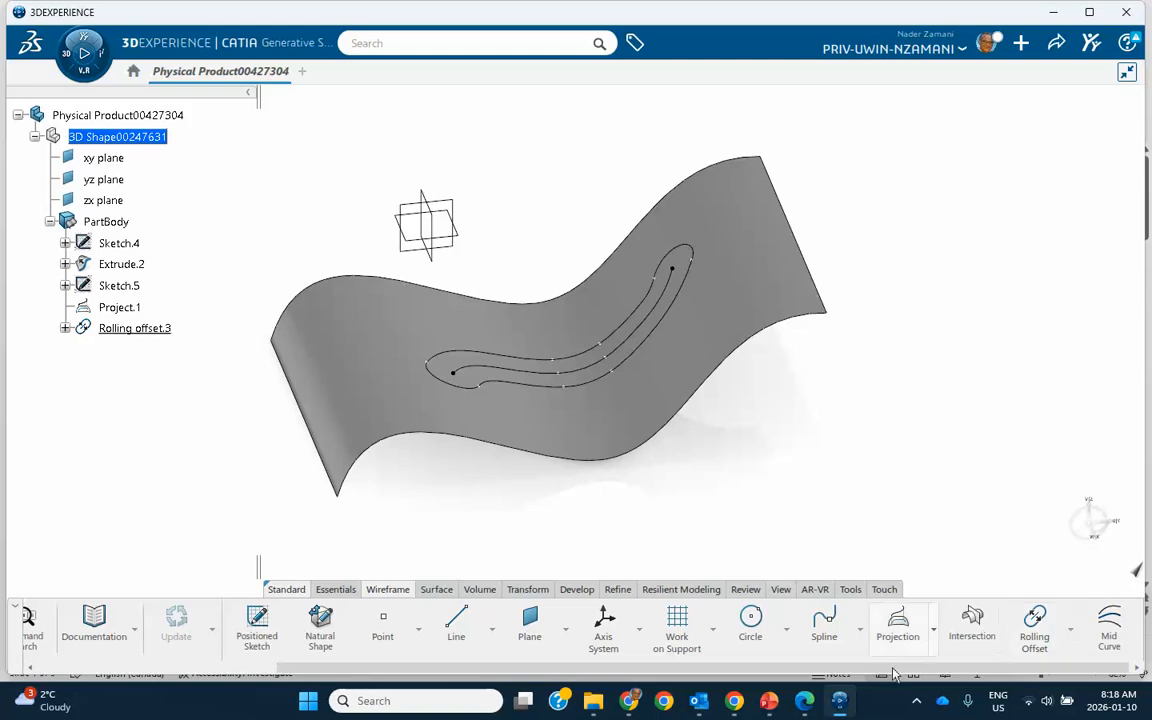
{"action": "left_click", "coordinate": [917, 700]}
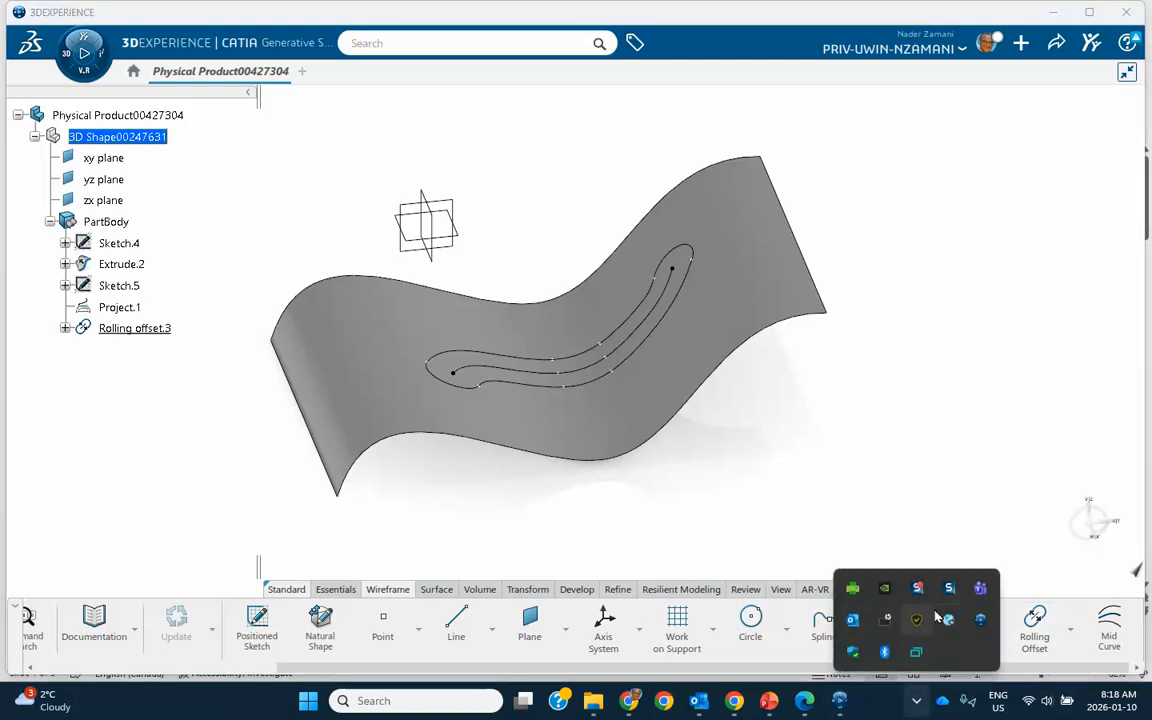